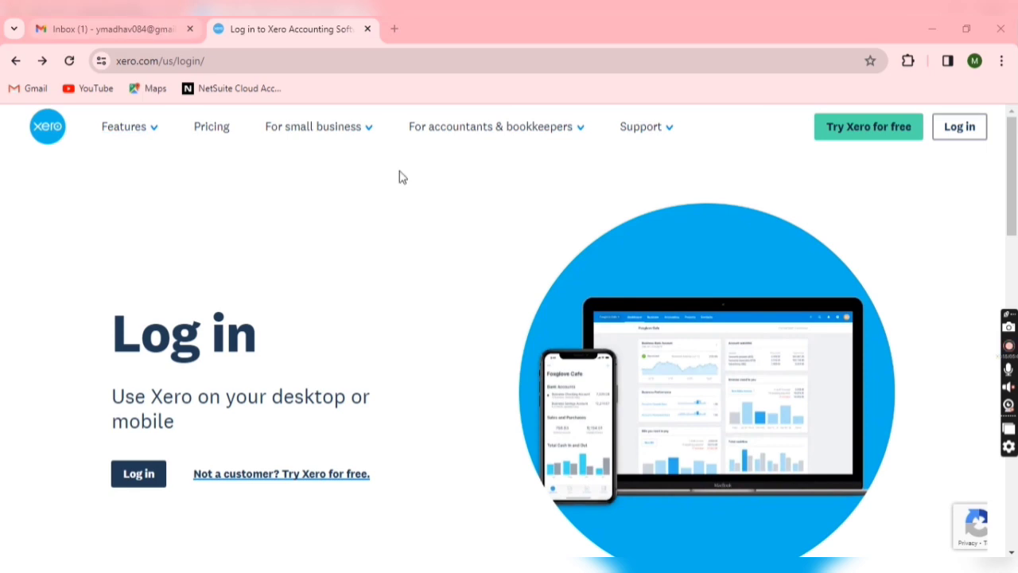
Open the free-trial signup form and enter the first name, last name and e-mail address
click(866, 137)
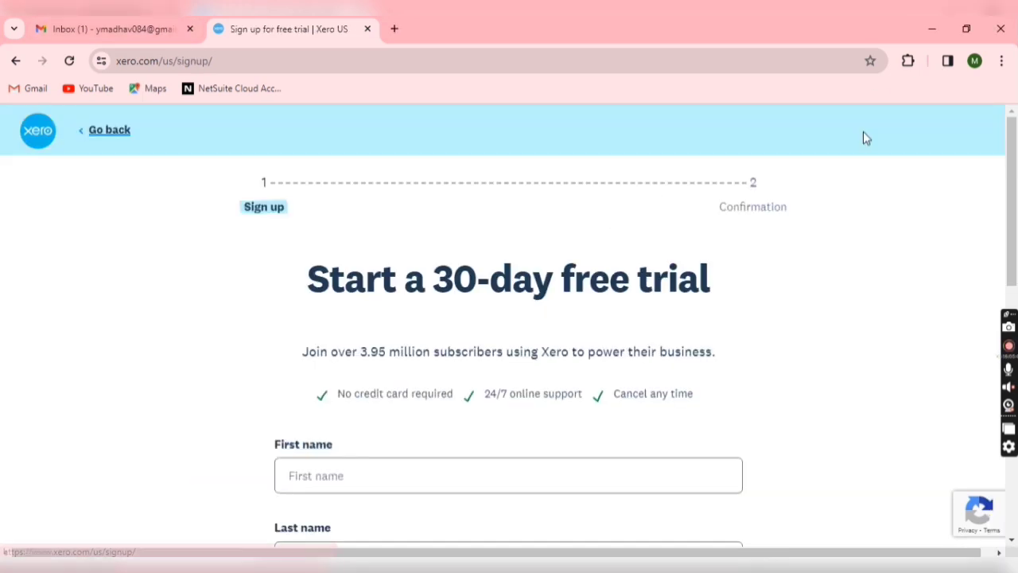
scroll(763, 350, down, 1)
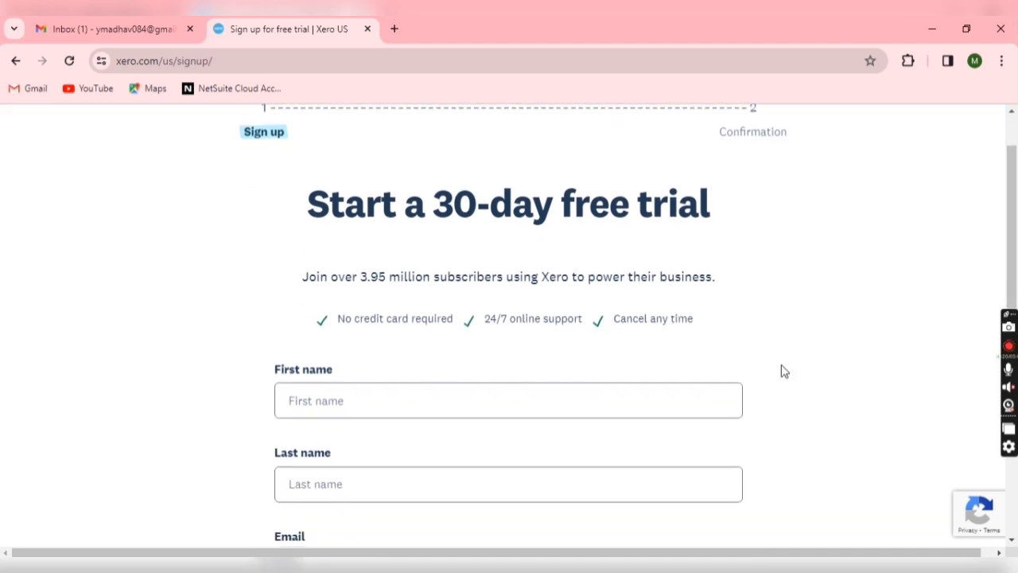
click(741, 404)
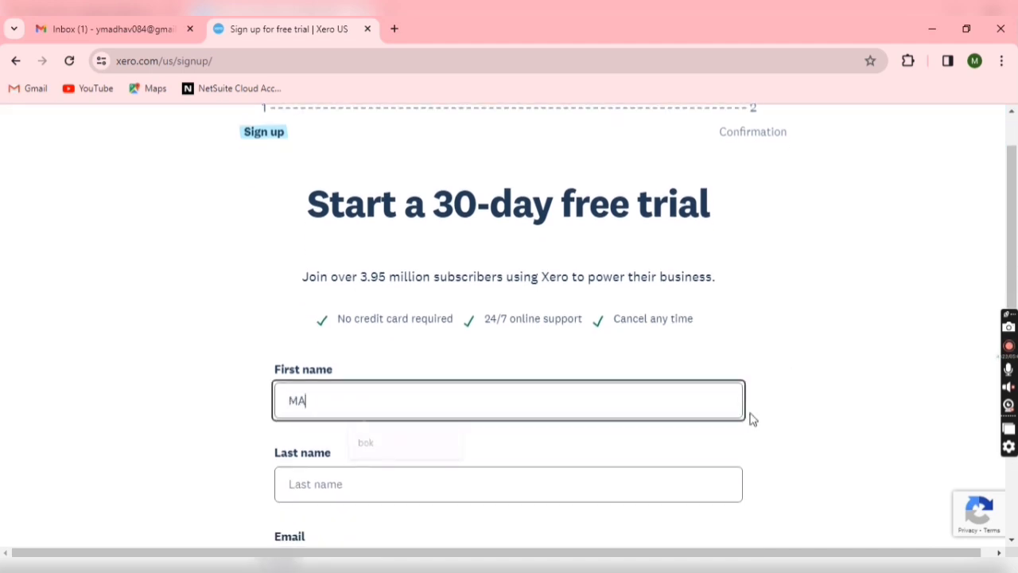
key(Tab)
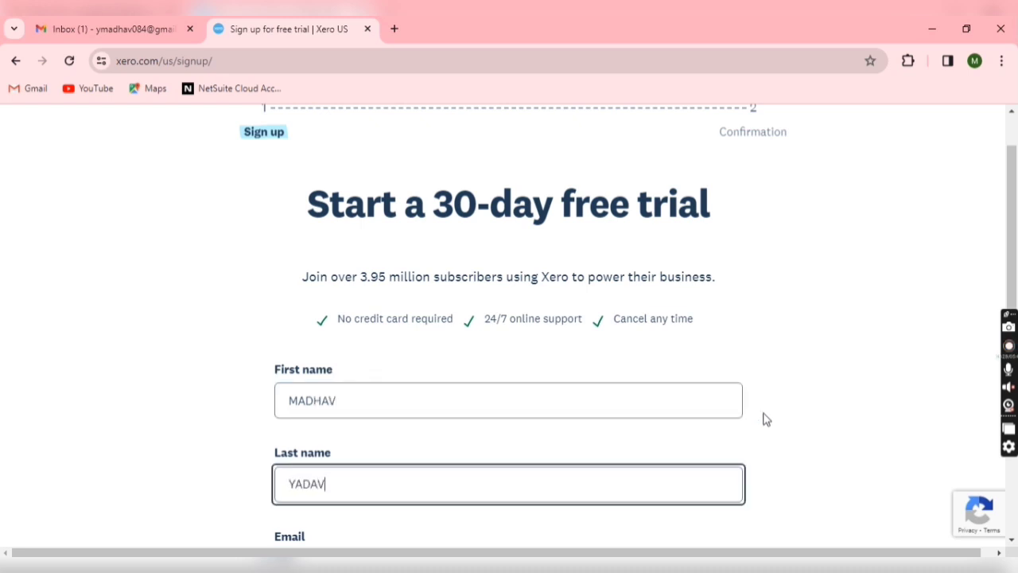
key(Tab)
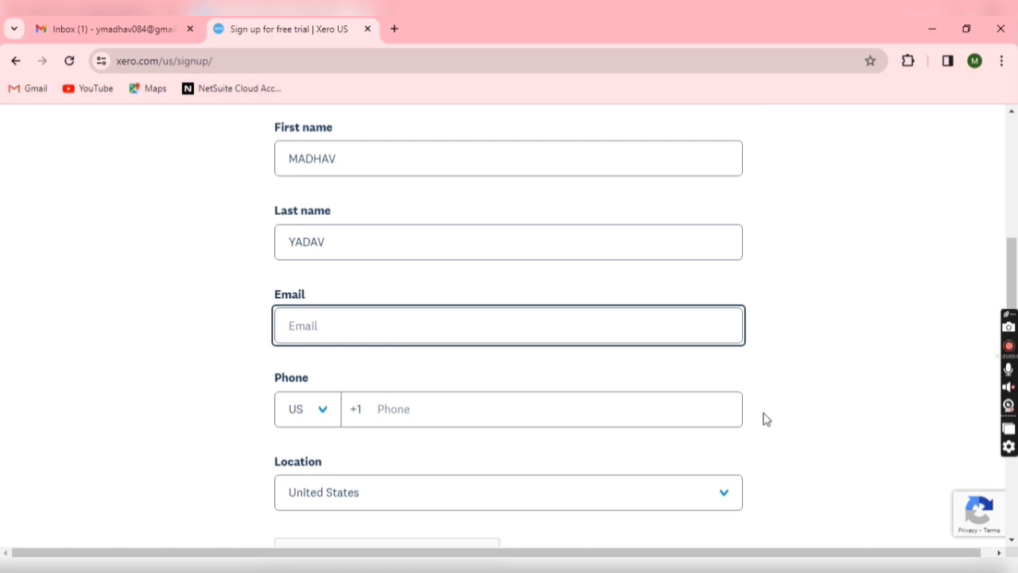
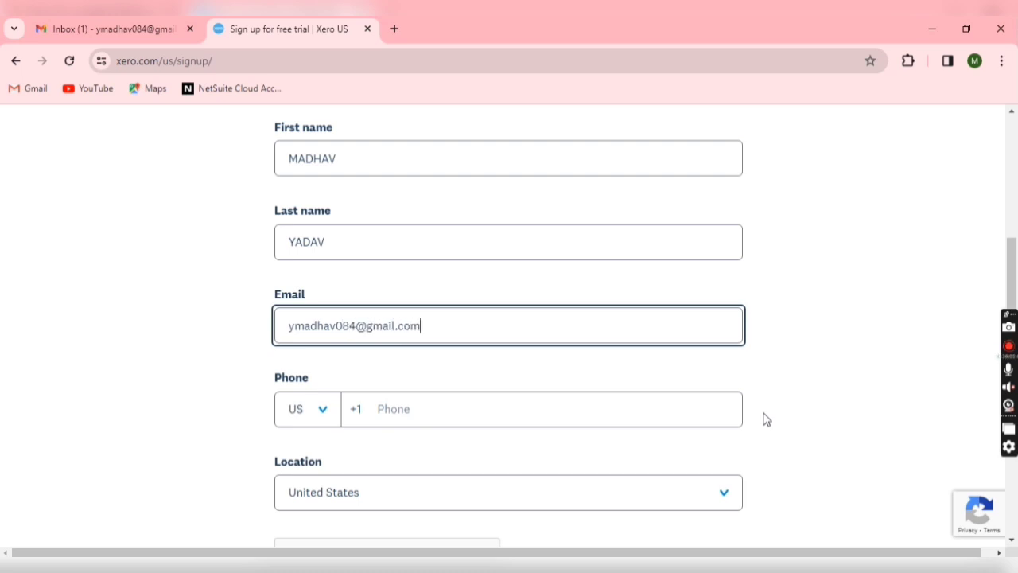
Set the phone country to India (+91) and enter the phone number
key(Tab)
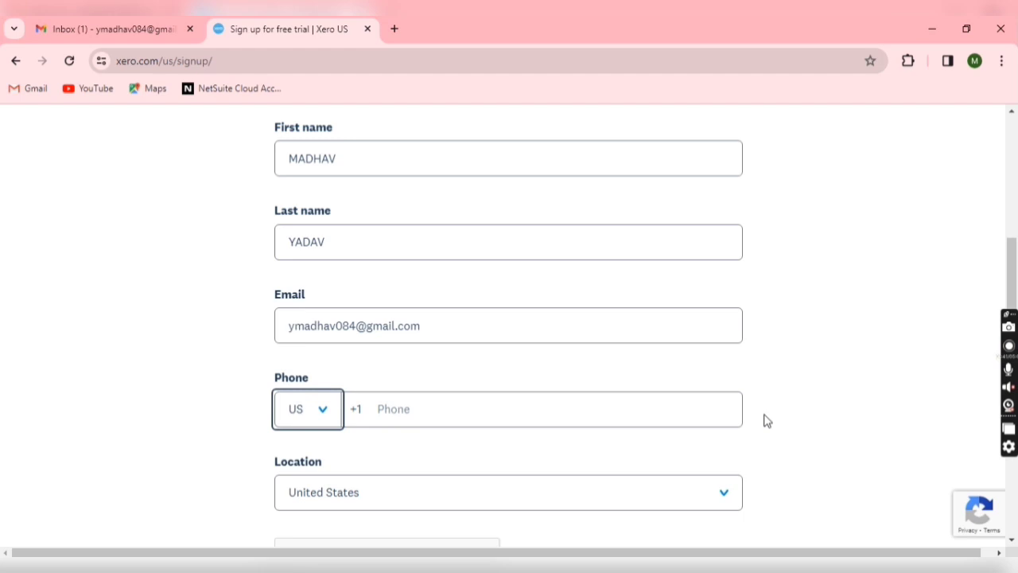
text(in)
key(Tab)
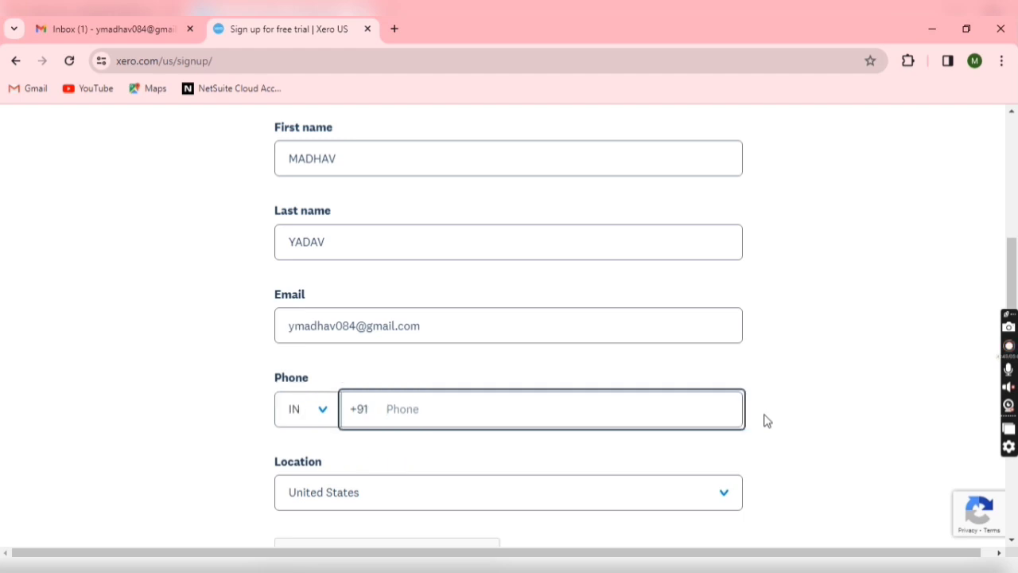
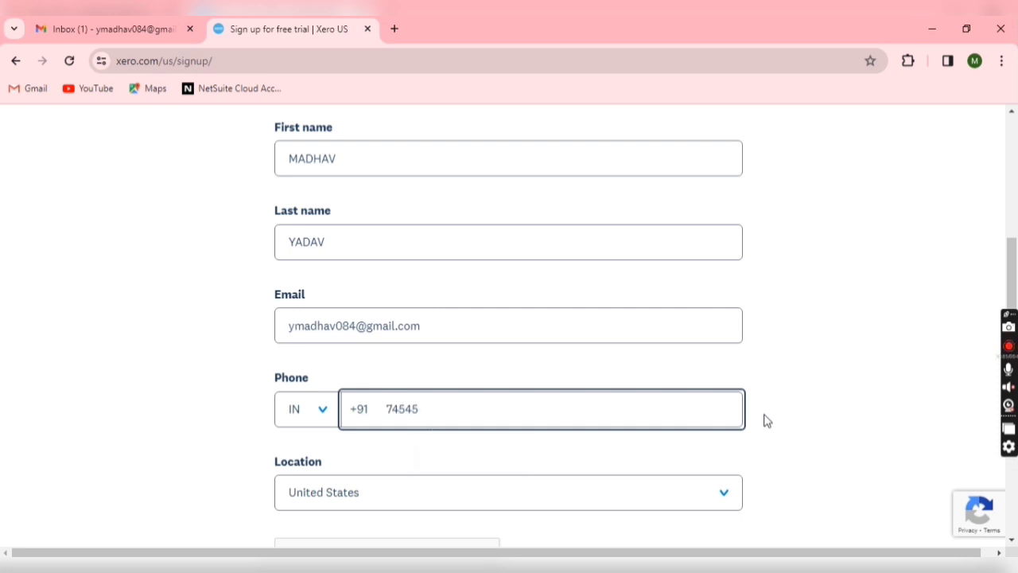
Set the signup Location to India
scroll(776, 425, down, 2)
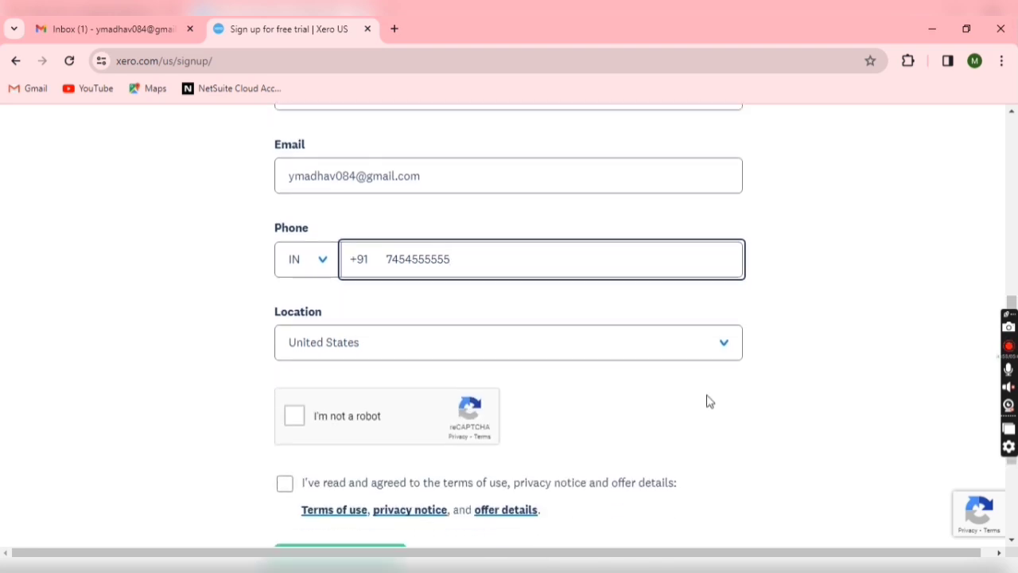
click(554, 366)
text(india)
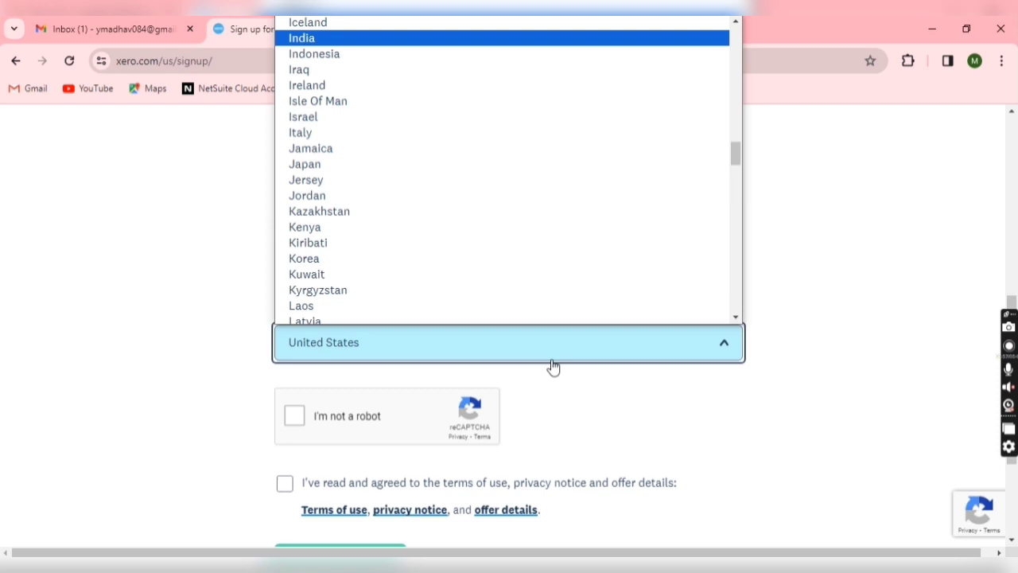
key(Return)
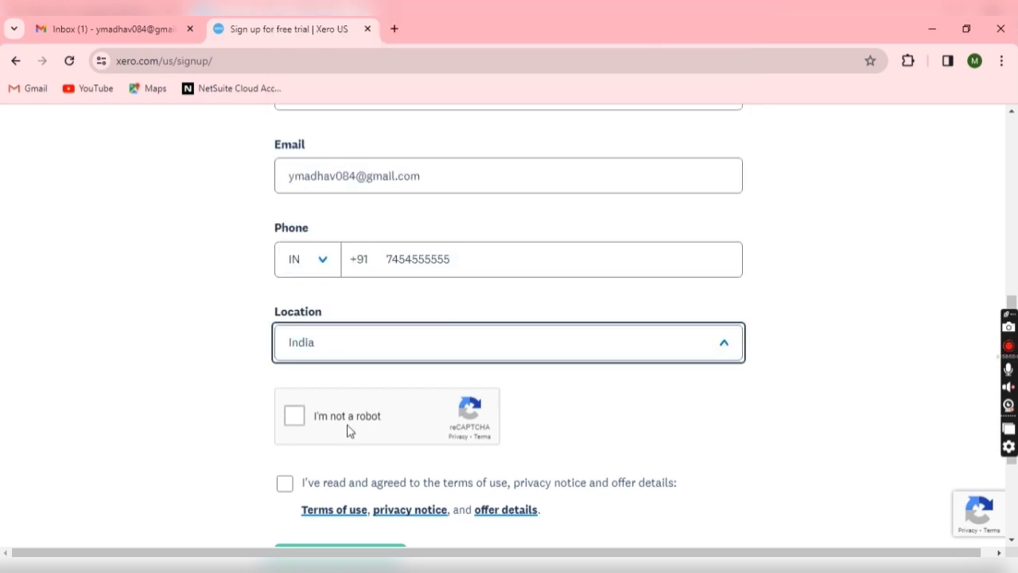
Tick the reCAPTCHA and terms checkboxes and submit with Next: Confirmation
click(349, 427)
scroll(348, 425, down, 3)
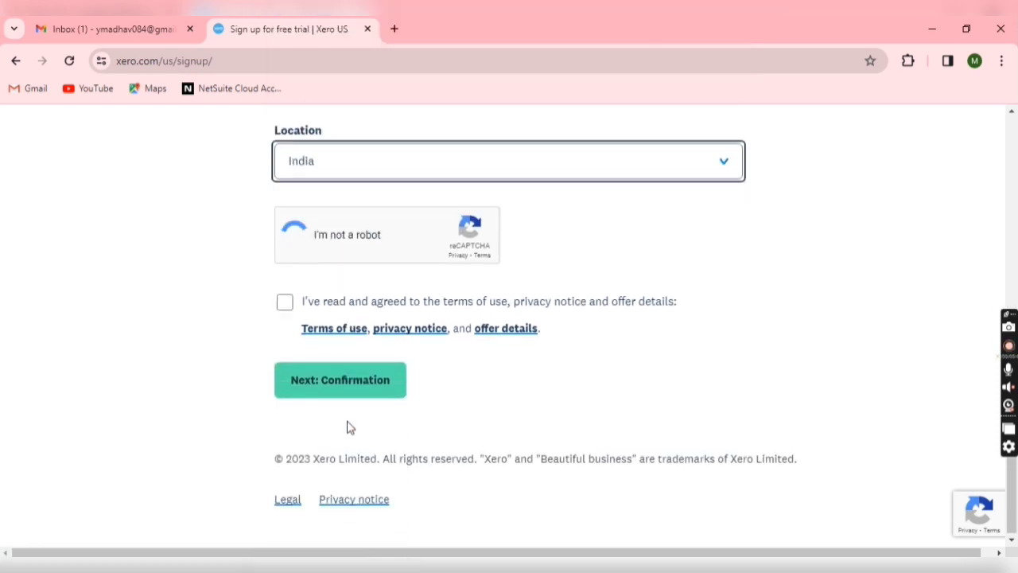
click(335, 304)
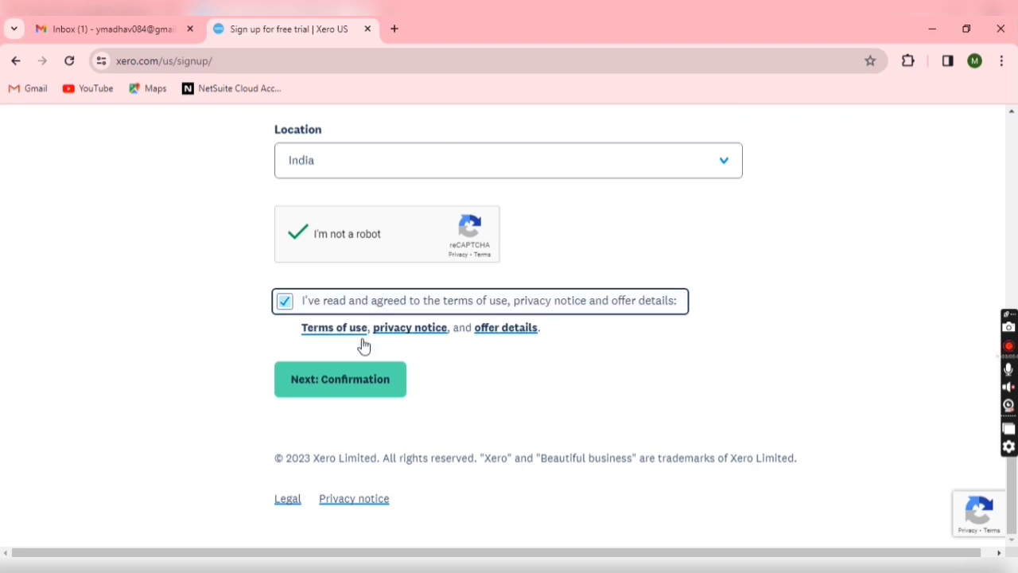
click(364, 380)
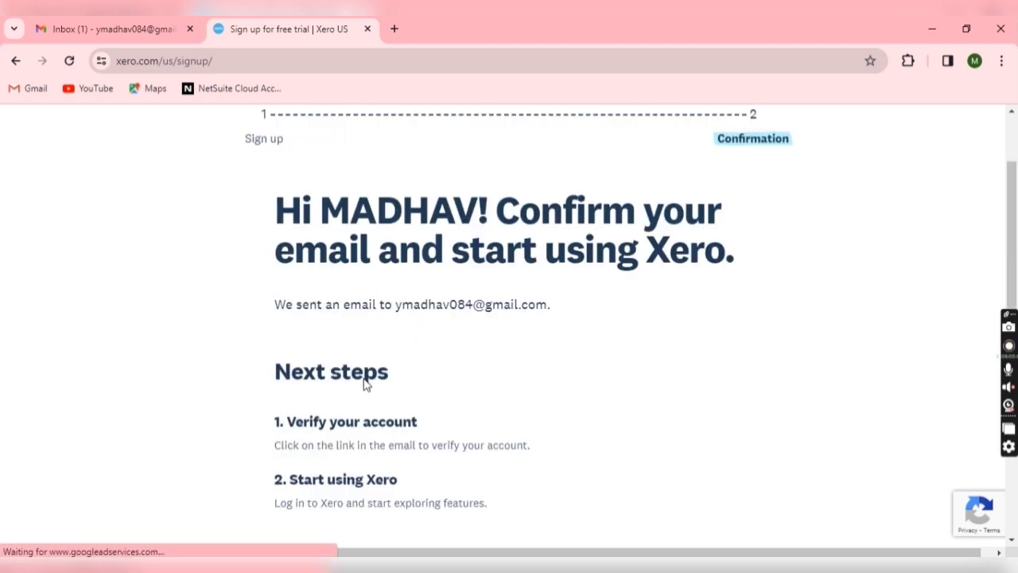
In Gmail, open Xero's 'Confirm your email address' message
scroll(365, 383, down, 2)
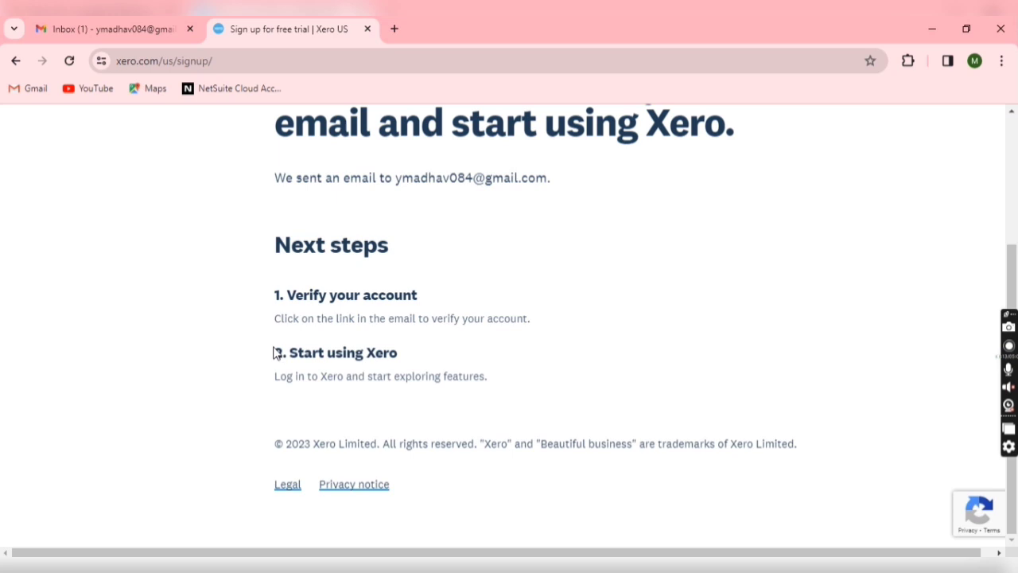
click(107, 28)
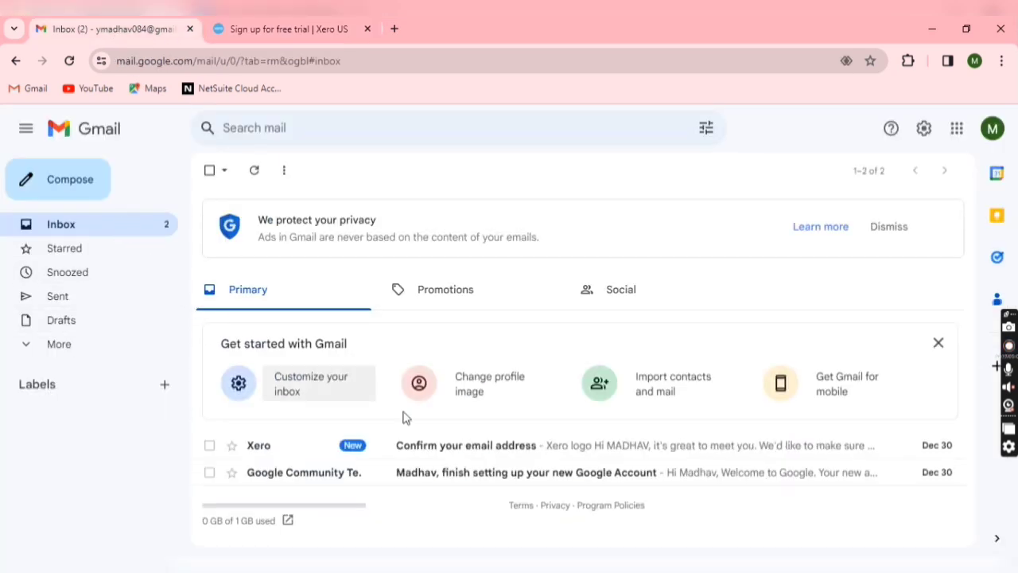
click(431, 451)
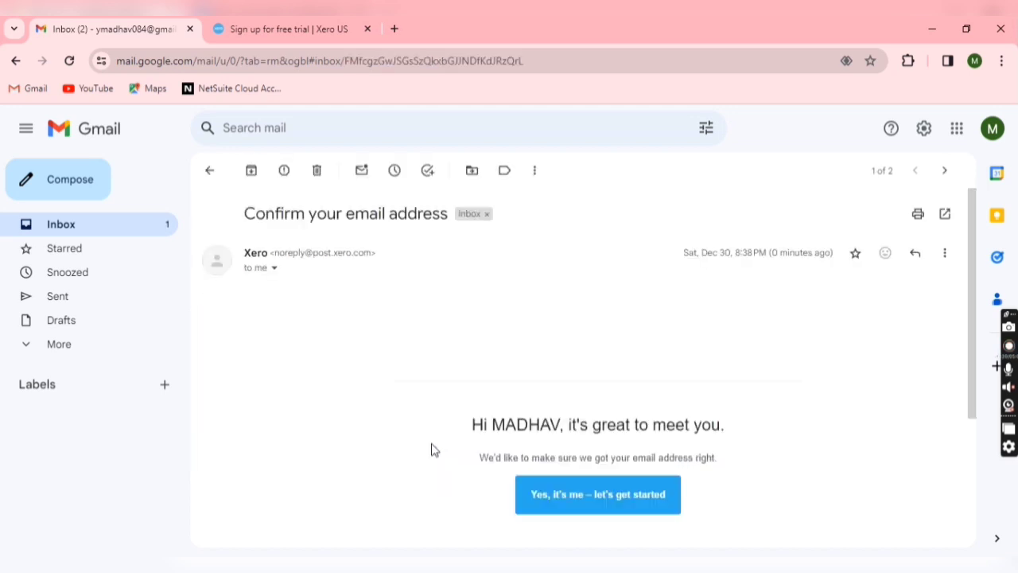
Confirm the e-mail with 'Yes, it's me' and activate the account with a new password
click(561, 500)
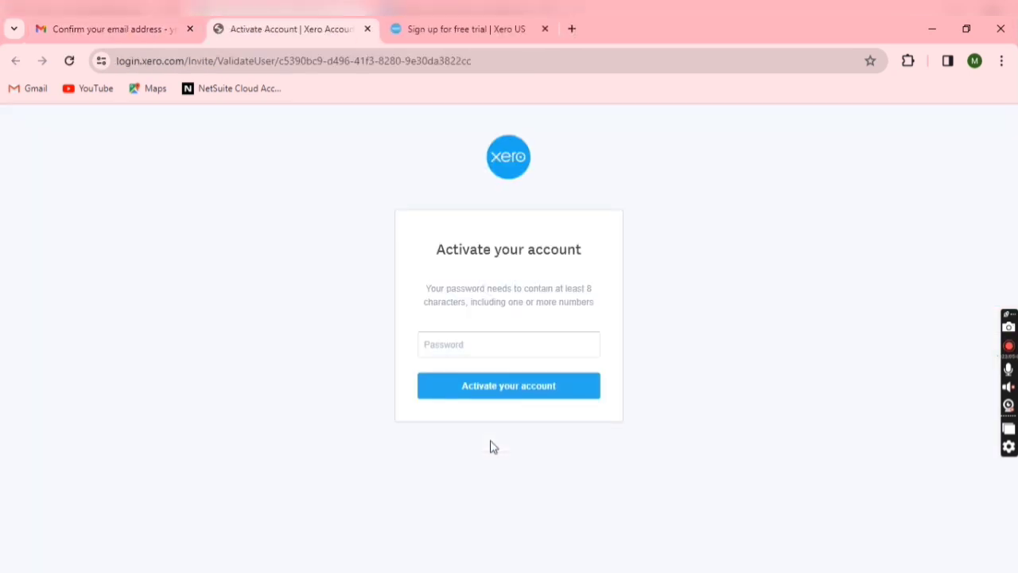
click(474, 347)
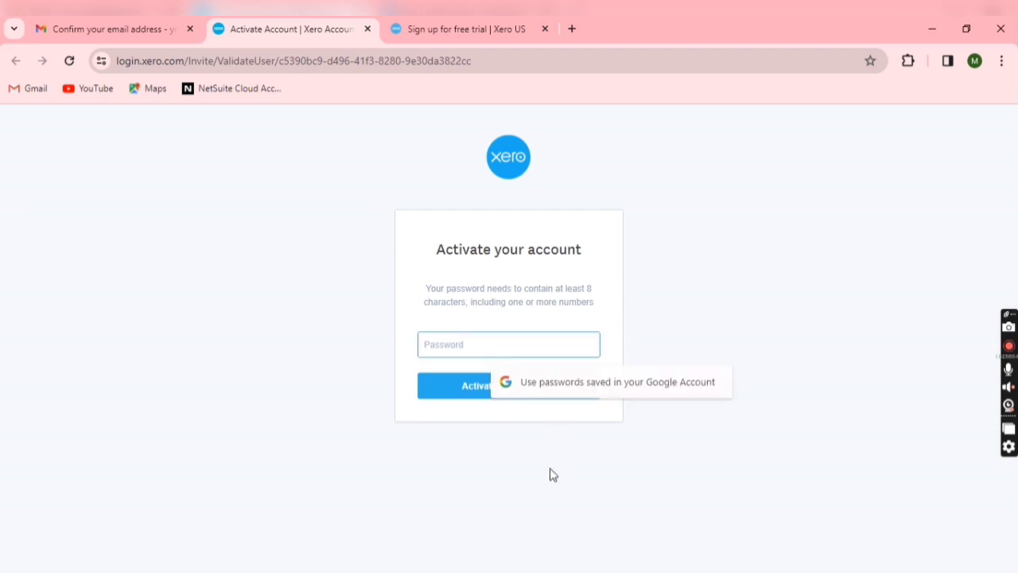
text(•)
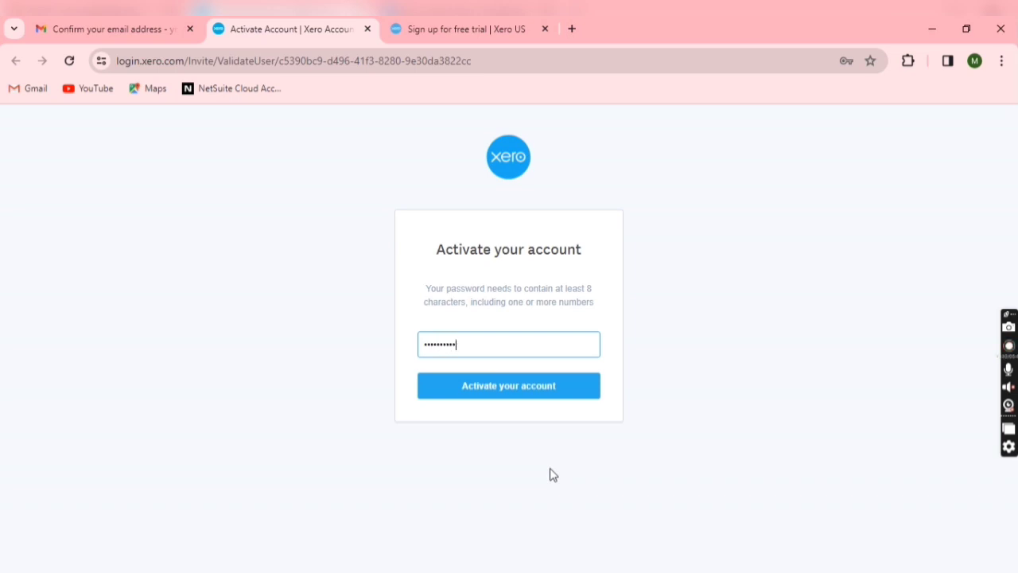
click(547, 400)
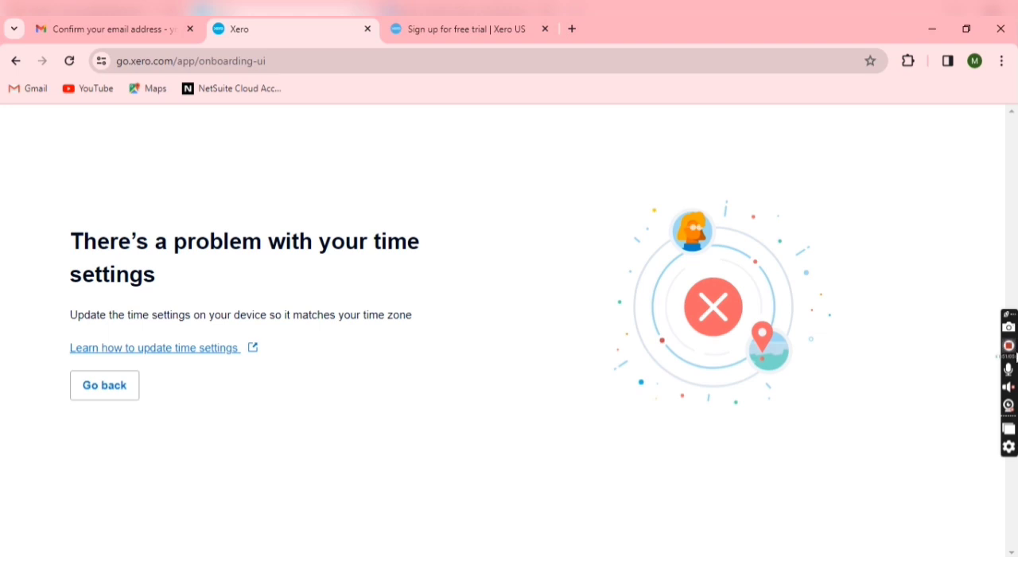
Go back from the time-settings error page to the Add your business form
click(1015, 355)
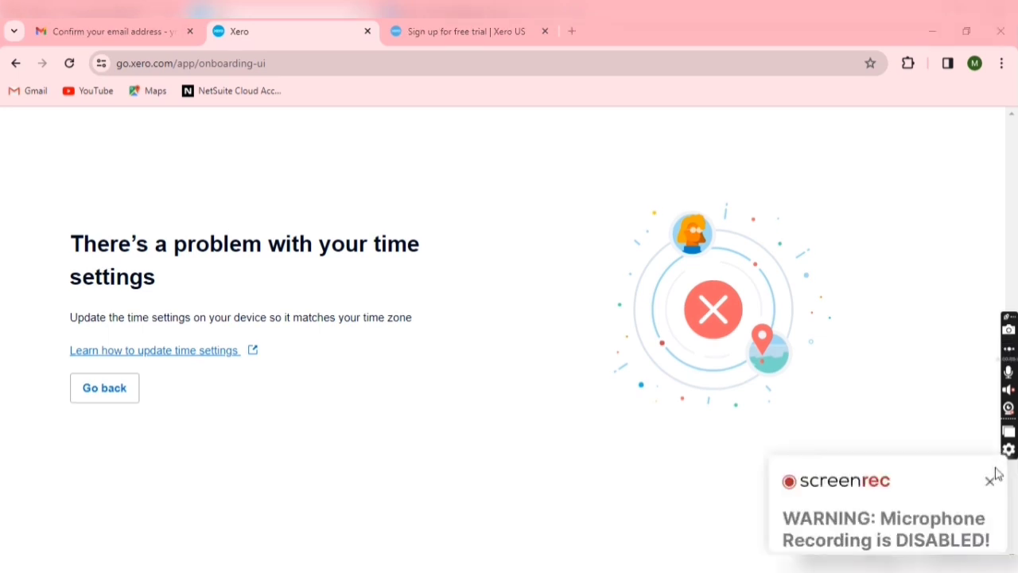
click(89, 394)
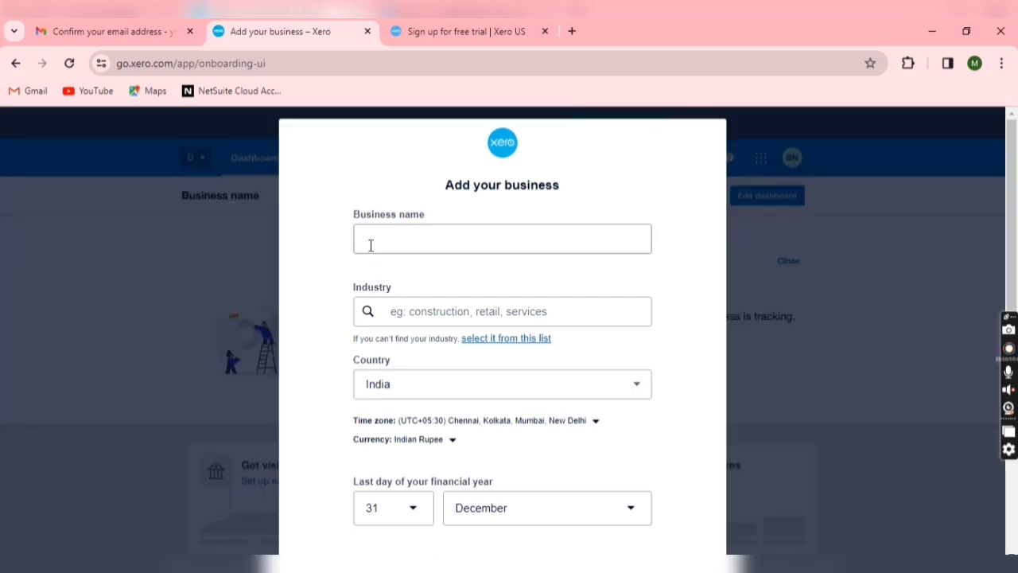
Name the business TEST LTD with industry Antique and Used Goods Retailing
click(374, 233)
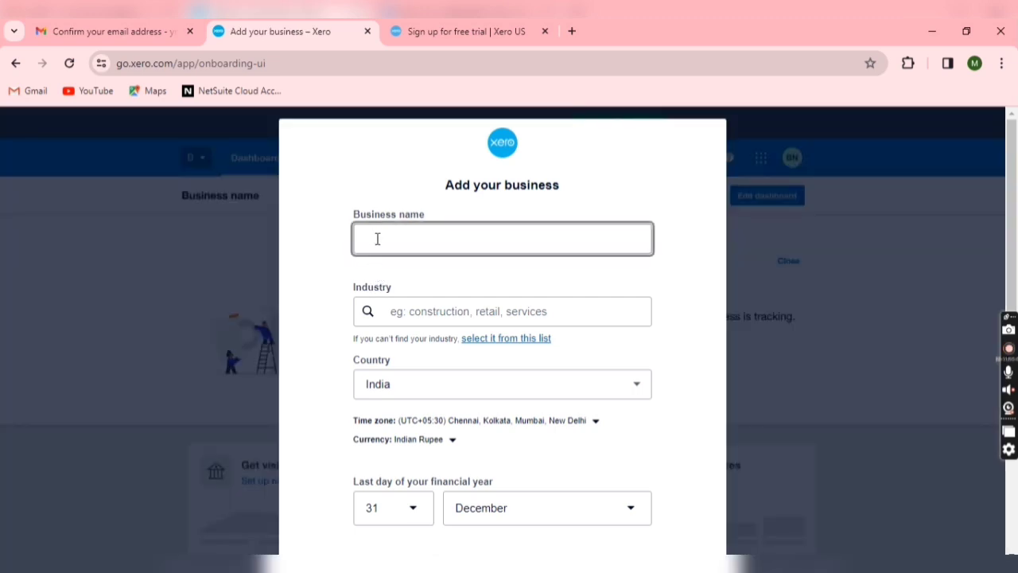
text(TEST LTD)
key(Tab)
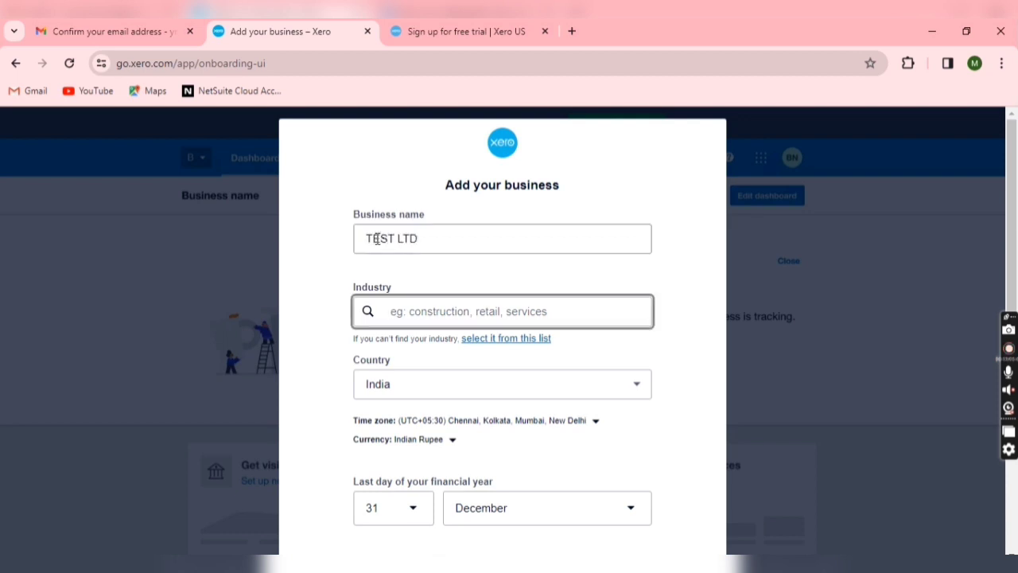
text(RE)
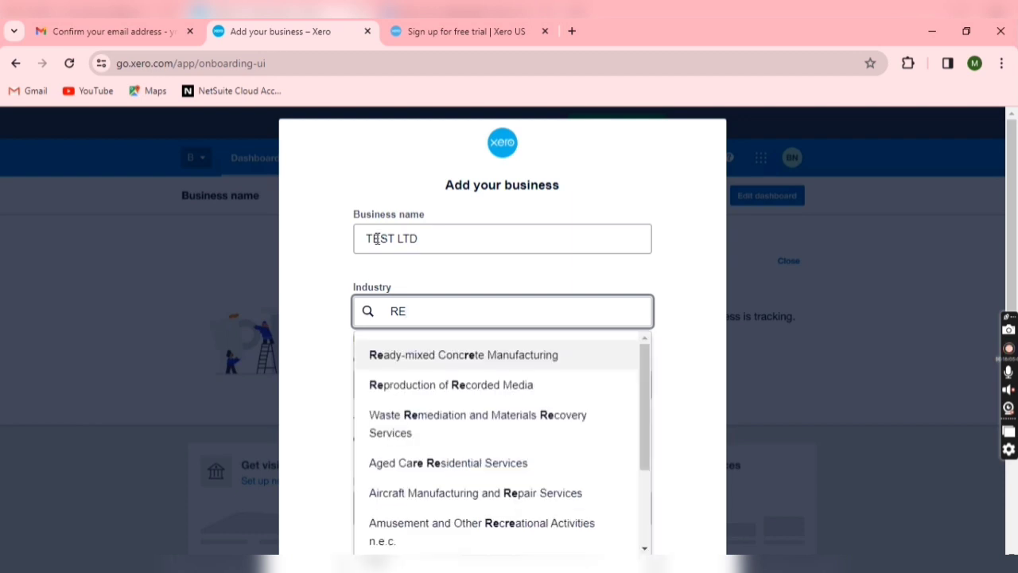
scroll(430, 413, down, 5)
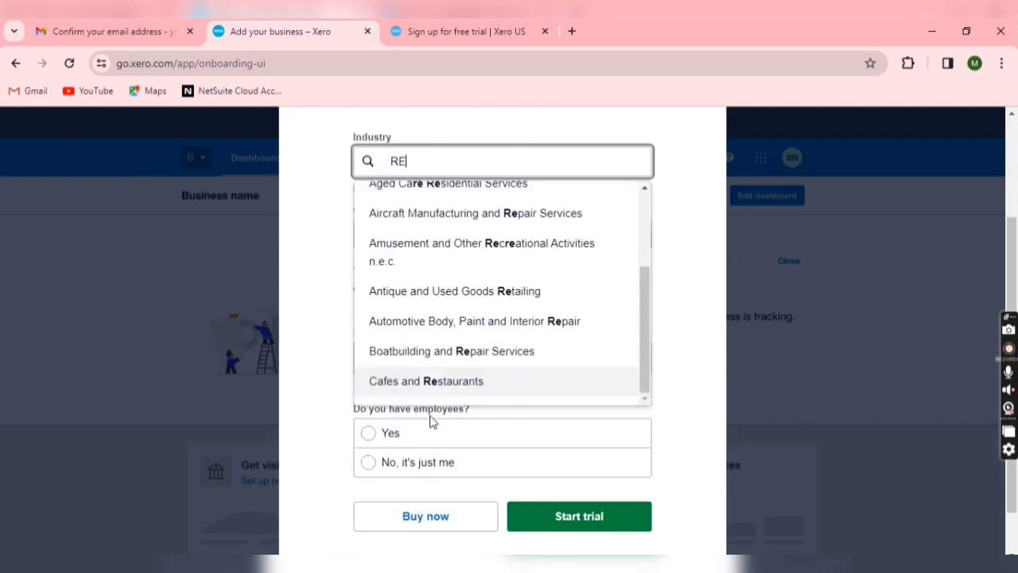
click(389, 292)
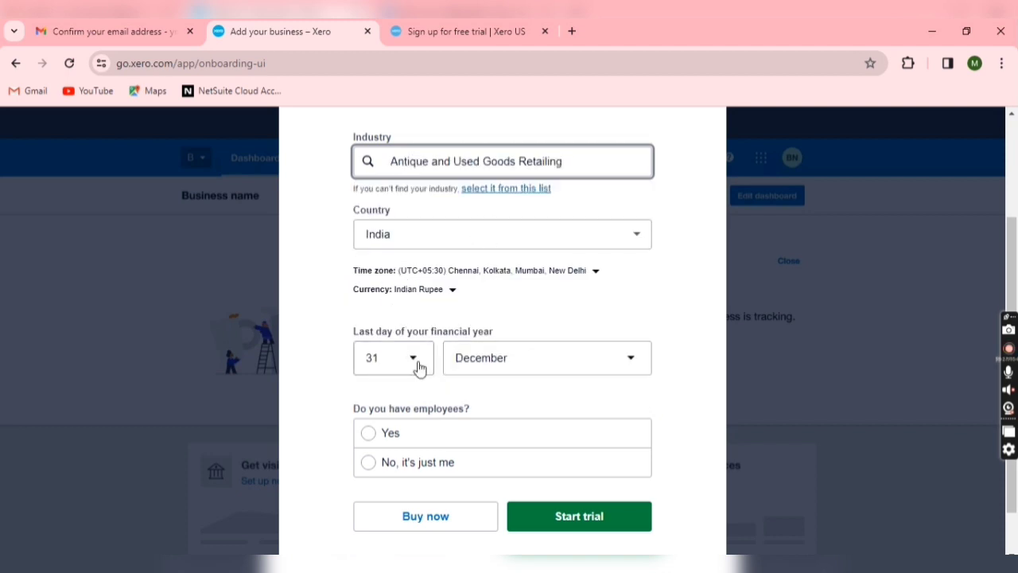
Choose 'No, it's just me' for employees and start the free trial
scroll(405, 382, down, 1)
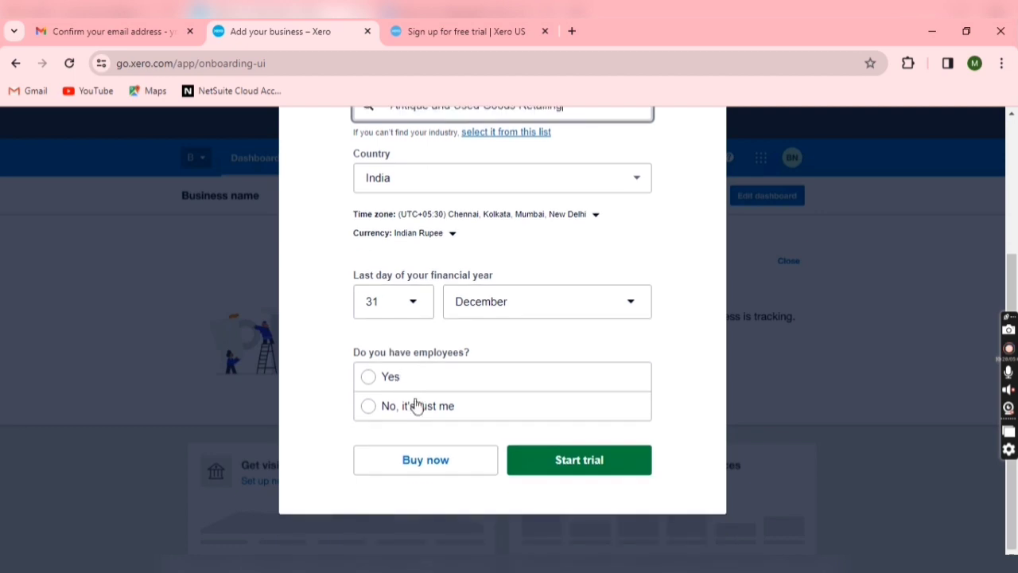
click(426, 409)
click(589, 459)
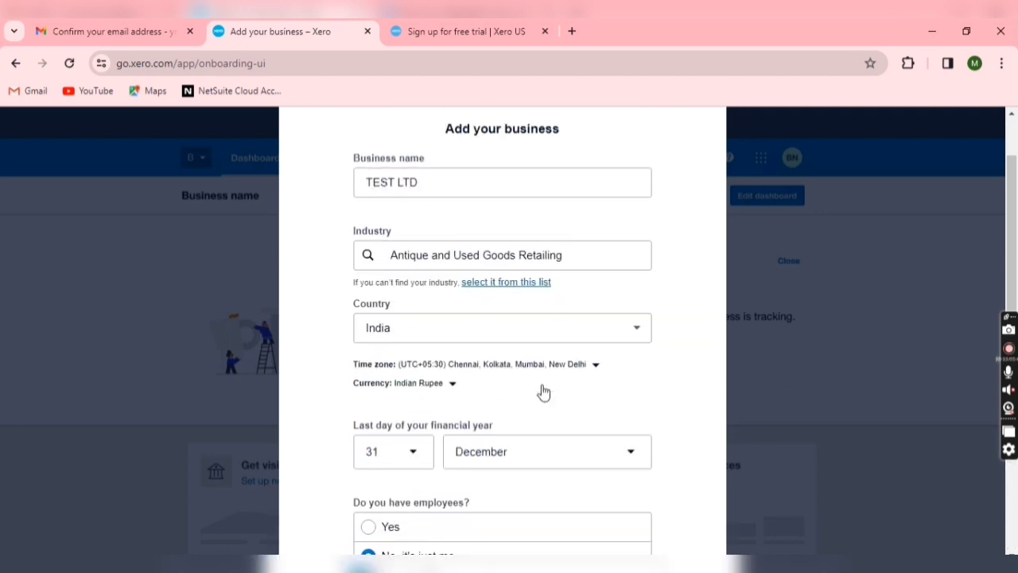
scroll(532, 355, down, 2)
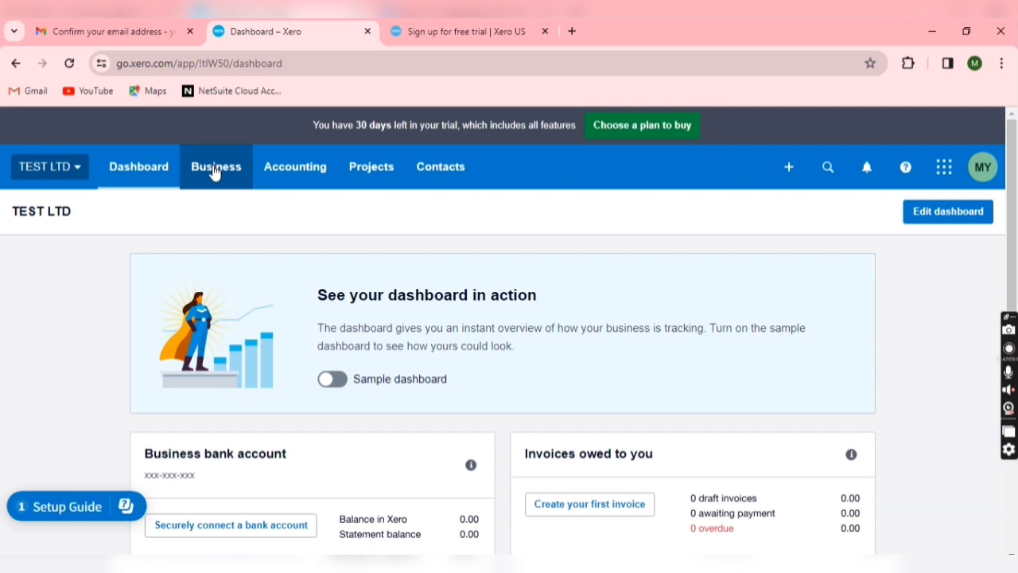
Look through the Business menu, profile options and apps panel, then return to the sign-up tab
click(214, 172)
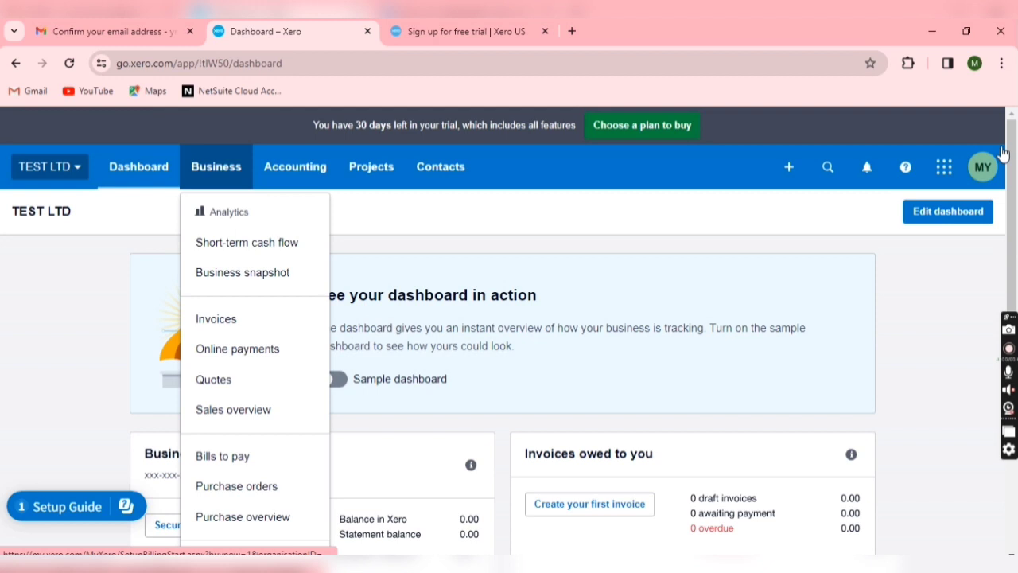
click(984, 167)
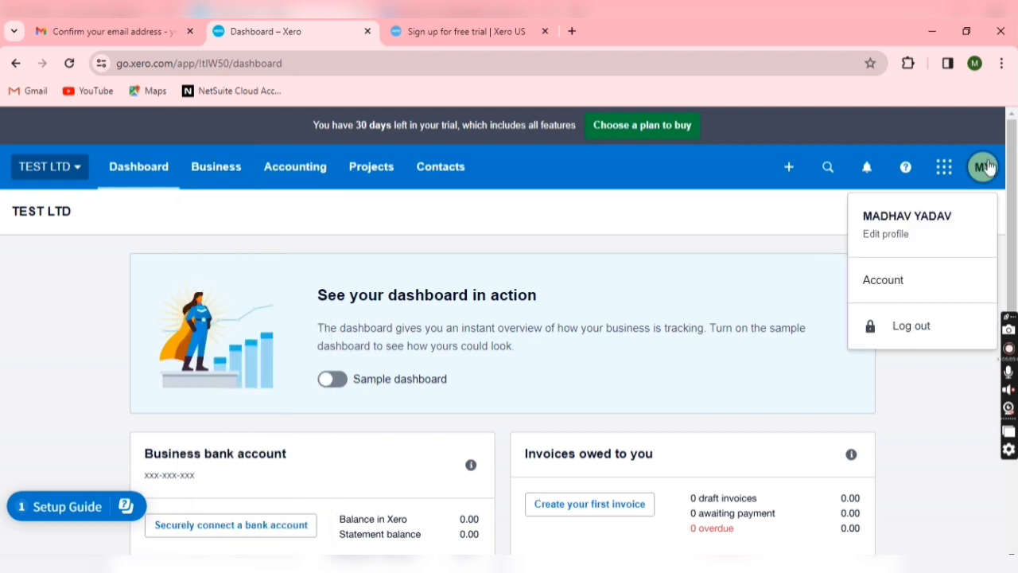
click(943, 170)
click(943, 171)
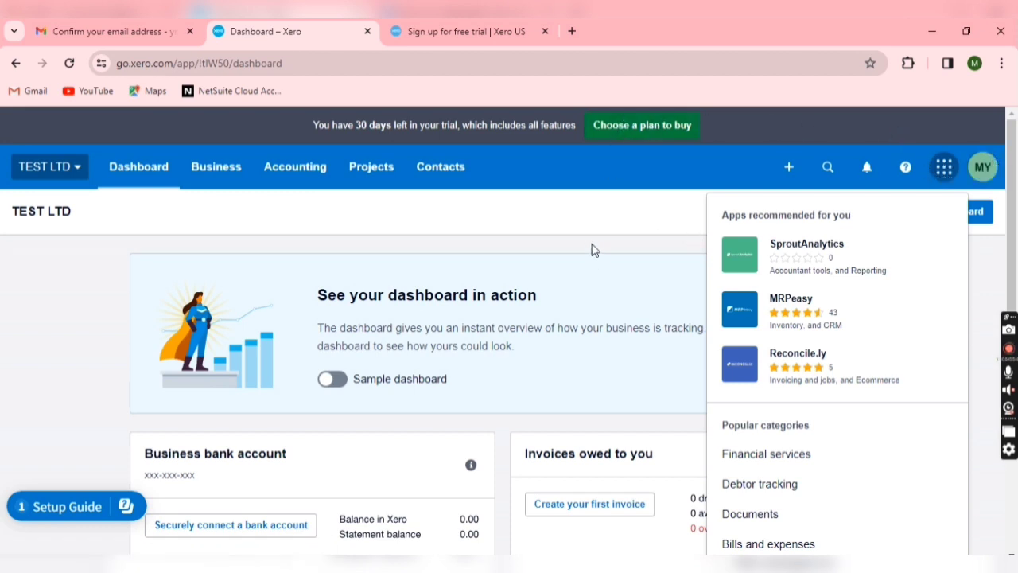
click(452, 228)
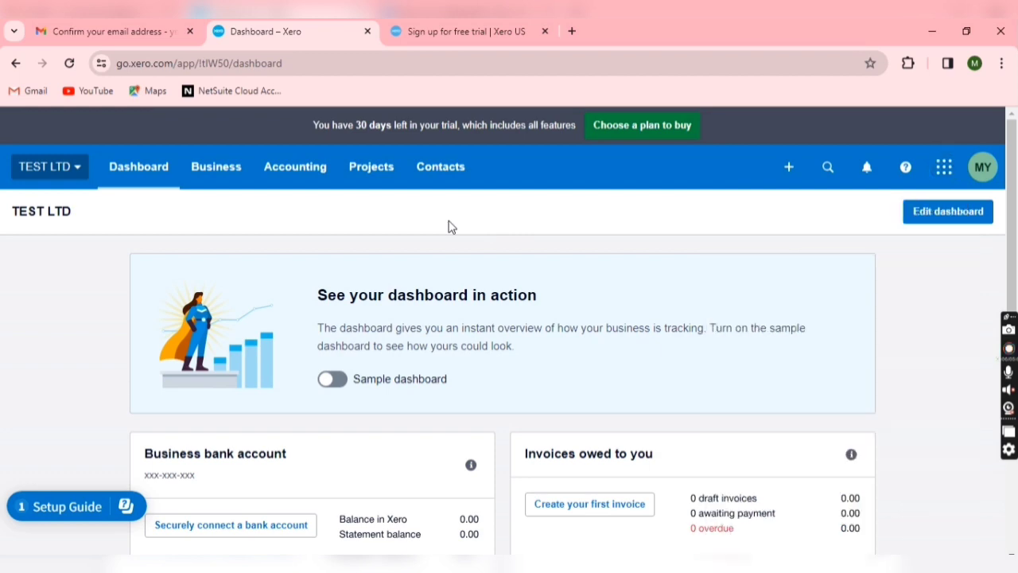
click(427, 31)
Search Google for 'XERO LEARNING' and open the Xero Central Learning result
click(432, 64)
text(X)
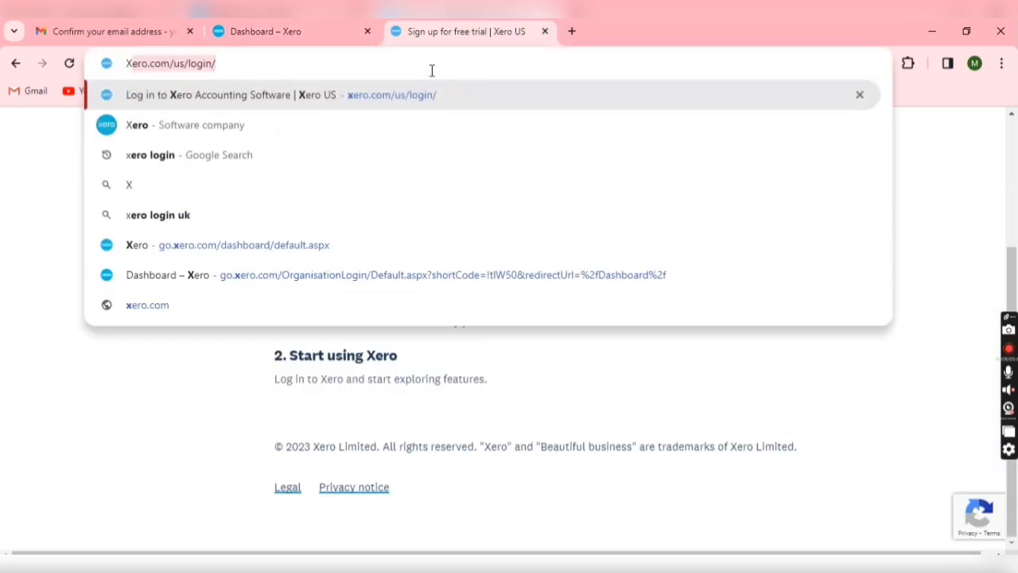
text(ERO LEARNING)
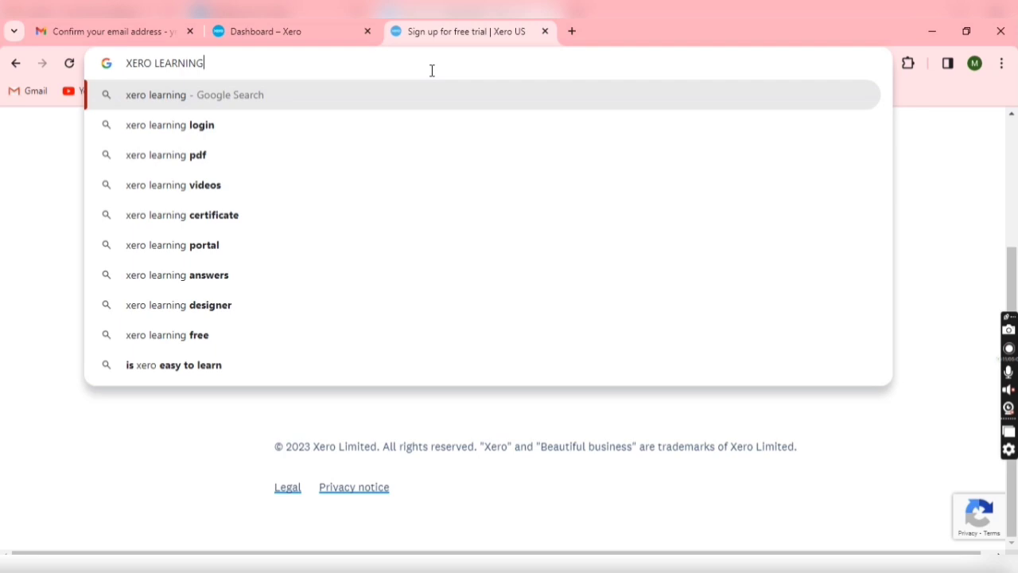
key(Return)
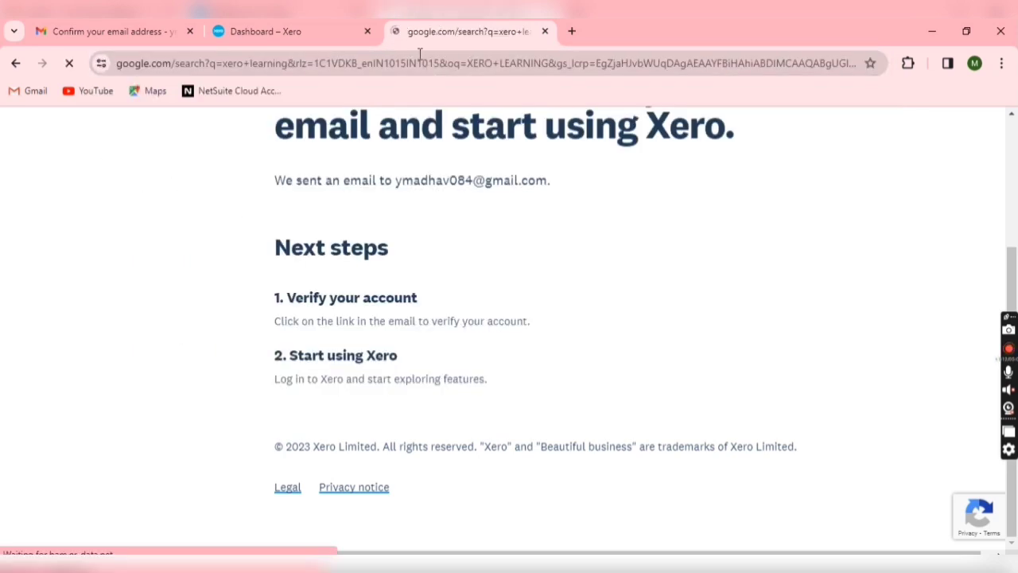
key(ctrl+shift+Tab)
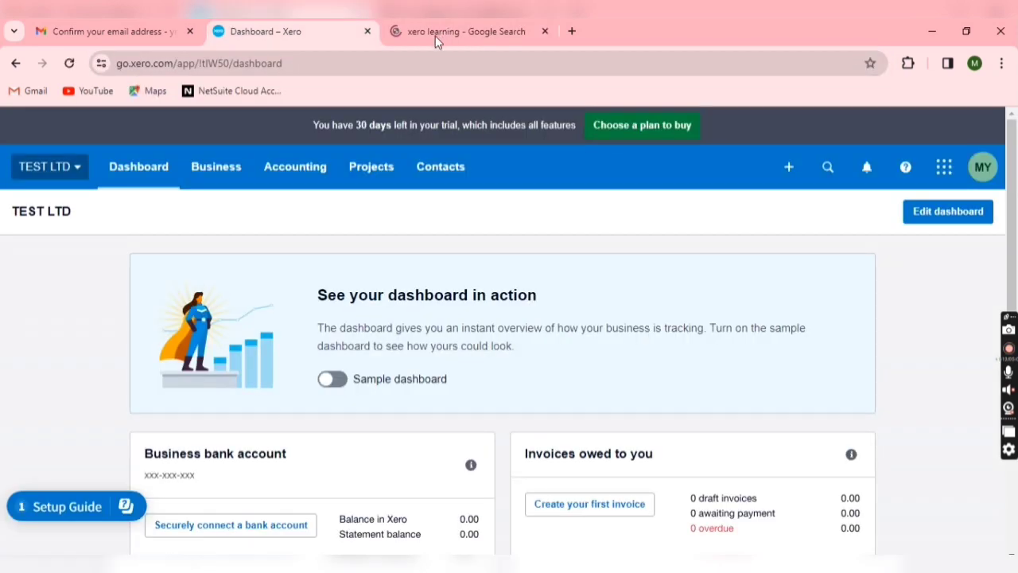
click(434, 36)
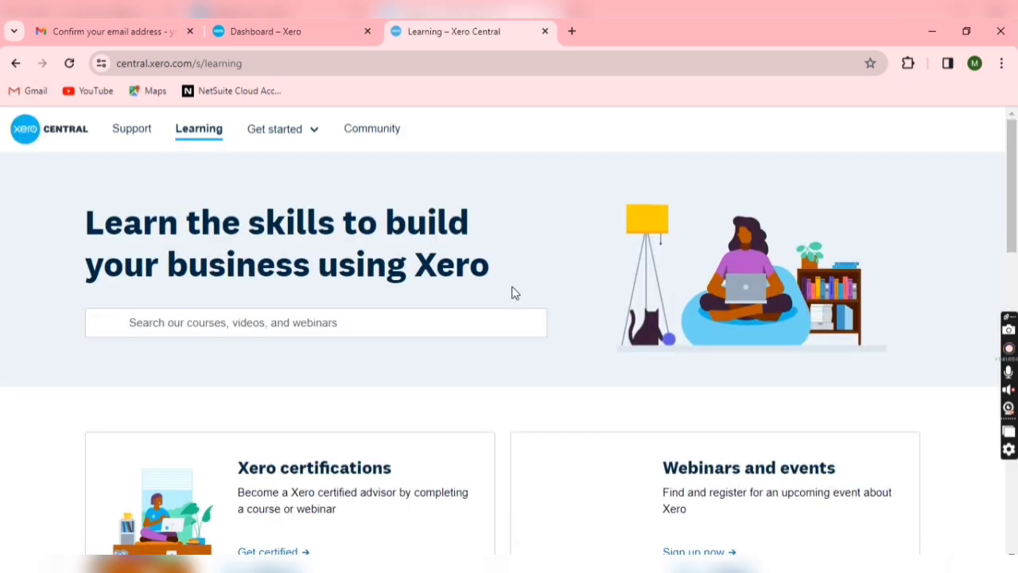
Open the Xero certifications page, then the Xero advisor certification path
scroll(234, 393, down, 2)
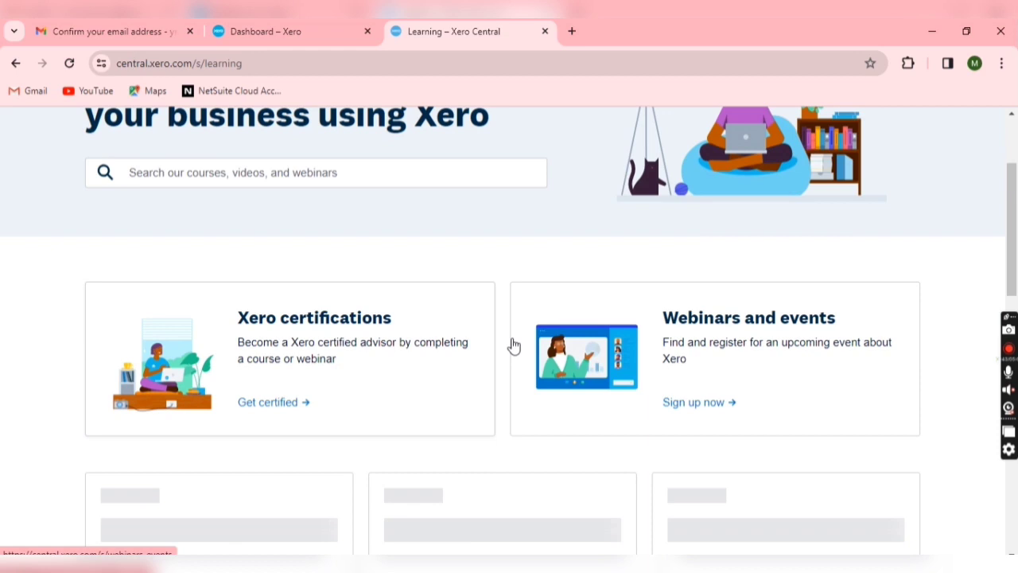
click(266, 316)
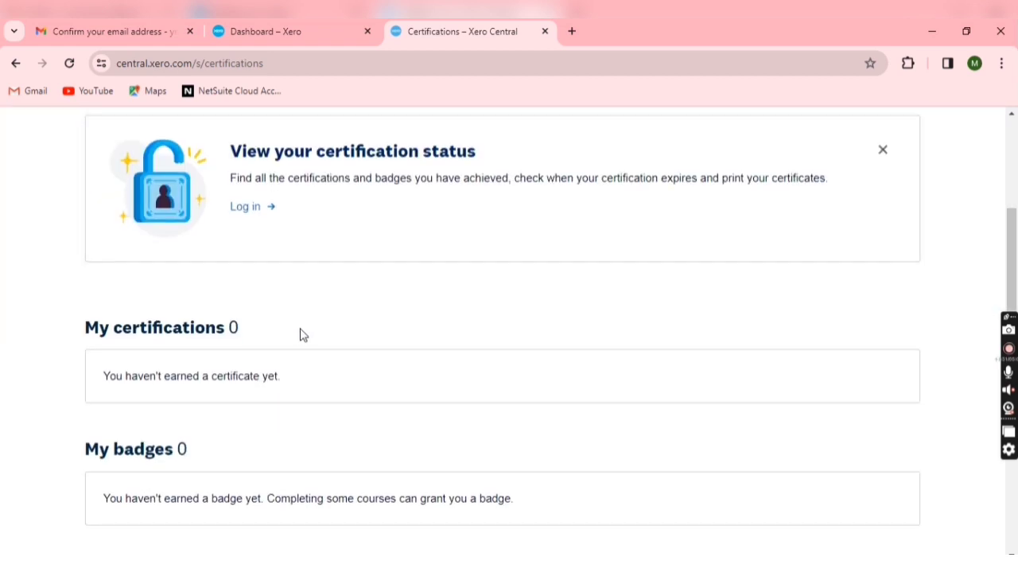
scroll(308, 326, down, 6)
click(209, 251)
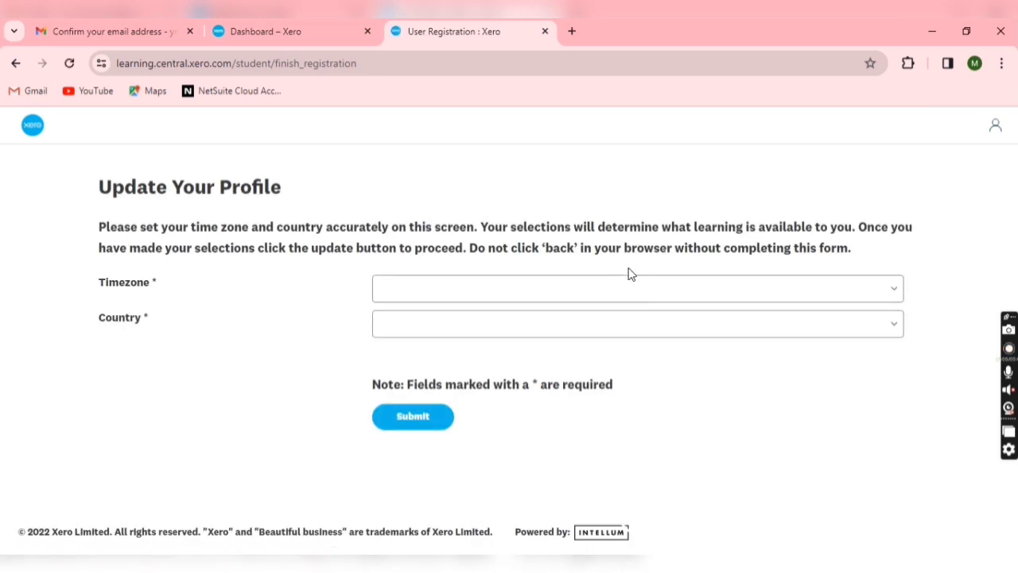
Check the signed-in account and look through the time zone options
click(994, 135)
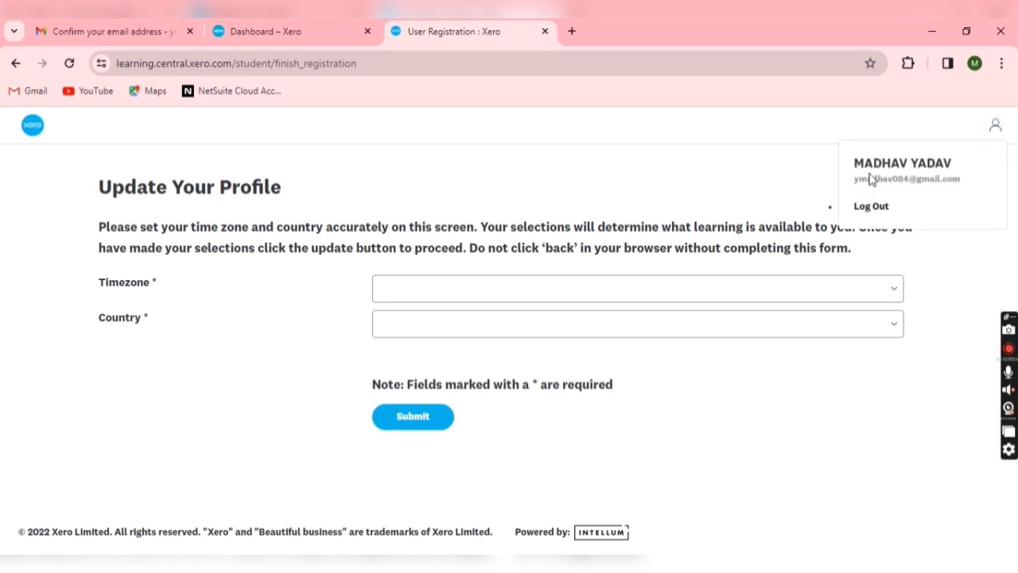
click(546, 294)
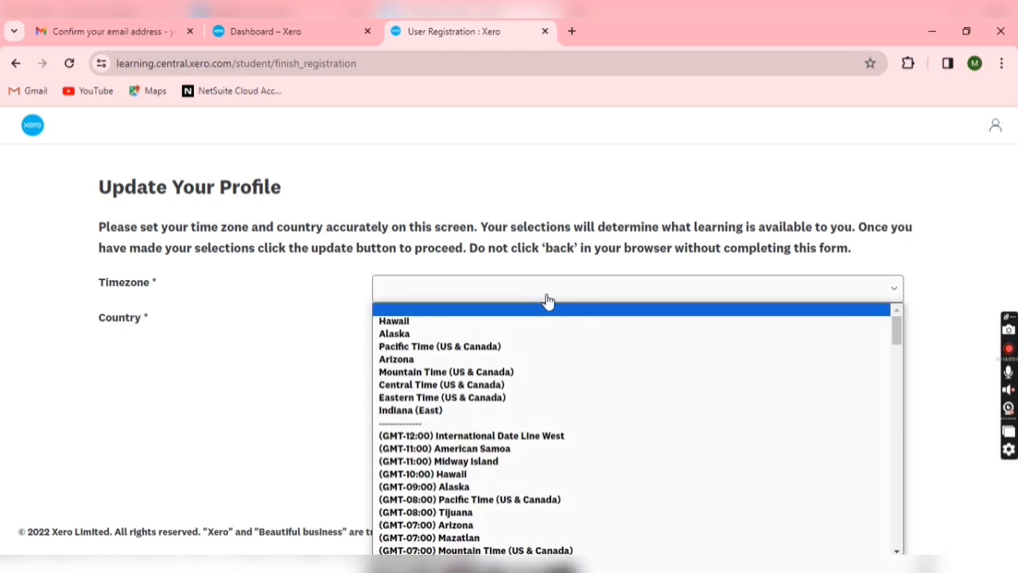
scroll(561, 416, down, 12)
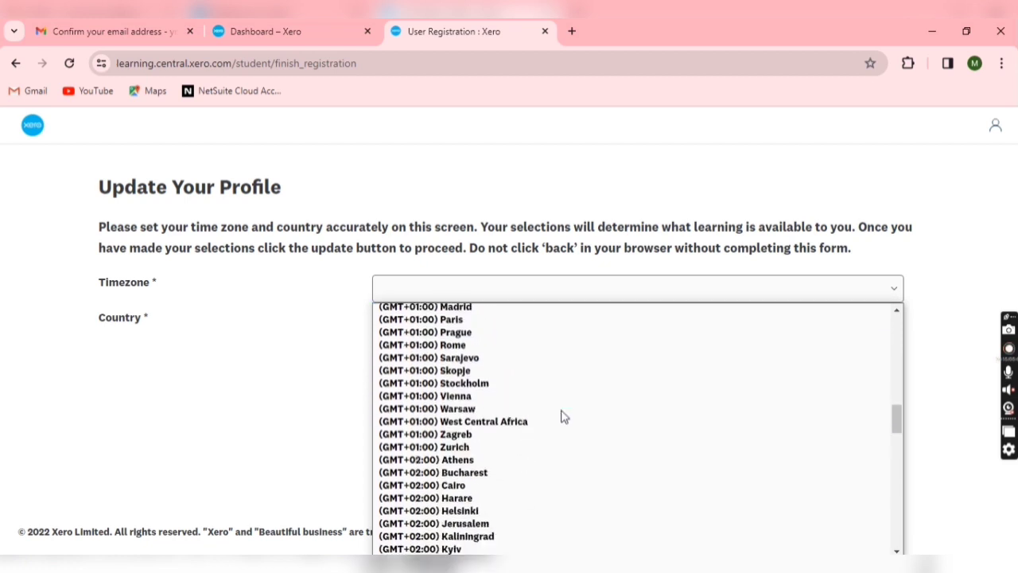
scroll(561, 416, down, 15)
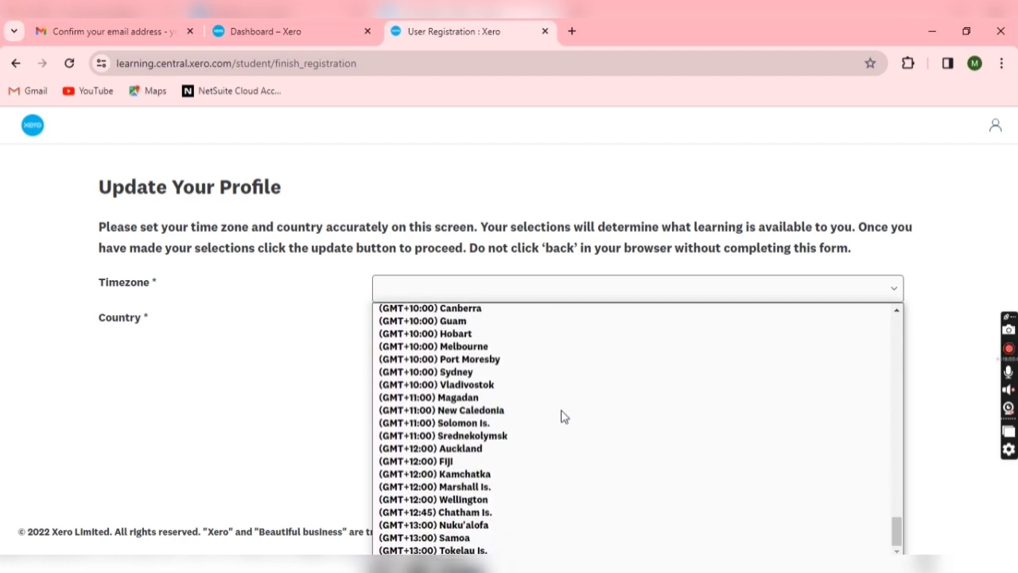
click(228, 387)
Set the profile Country to India
click(444, 336)
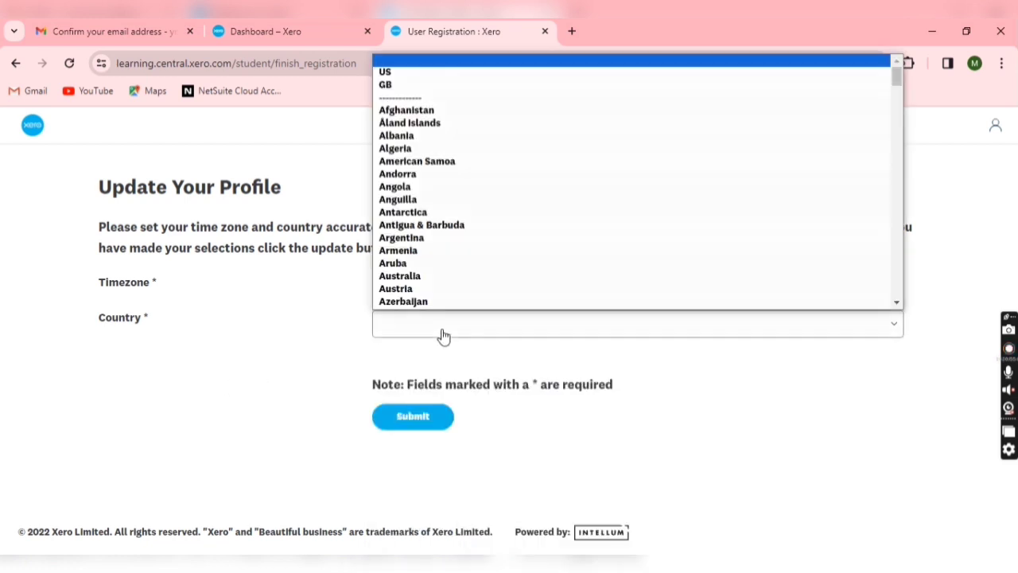
scroll(442, 216, down, 18)
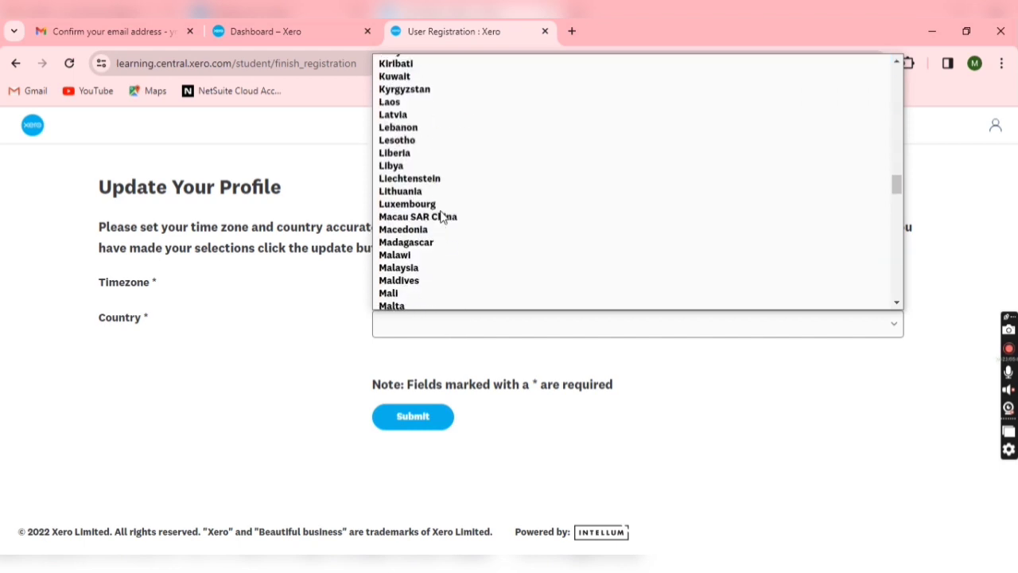
scroll(440, 217, up, 5)
scroll(427, 220, down, 12)
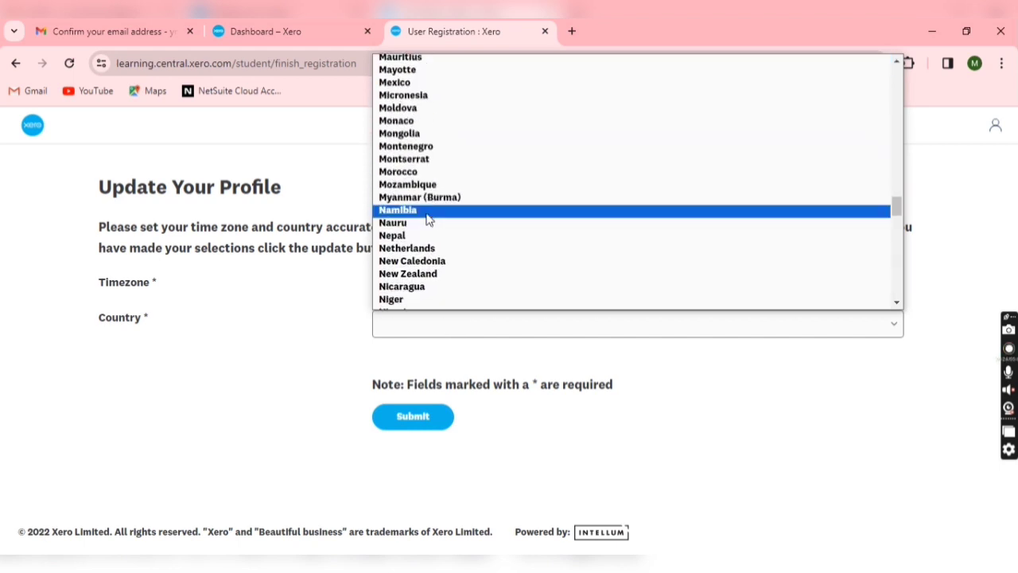
scroll(427, 219, down, 13)
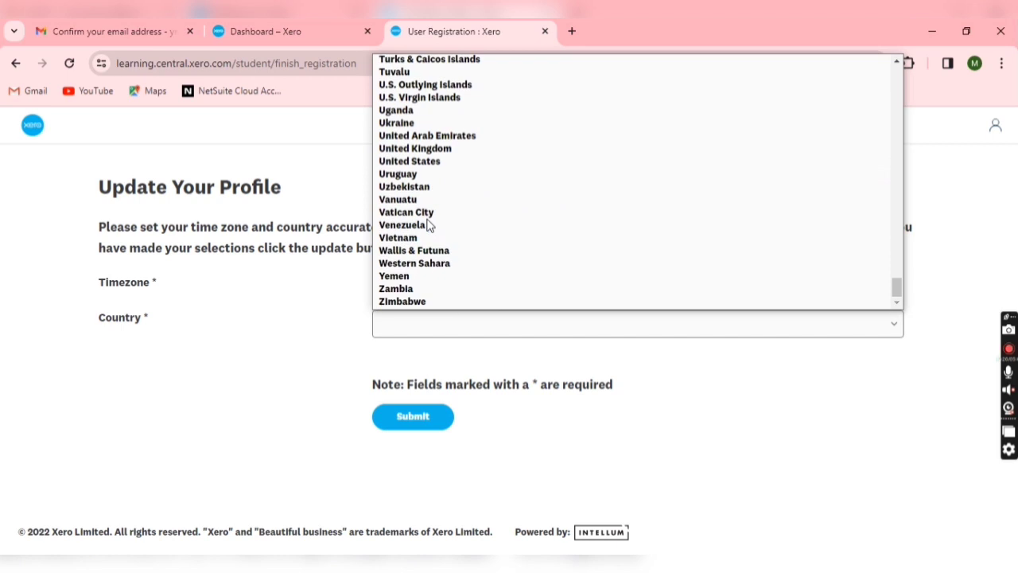
scroll(427, 225, up, 4)
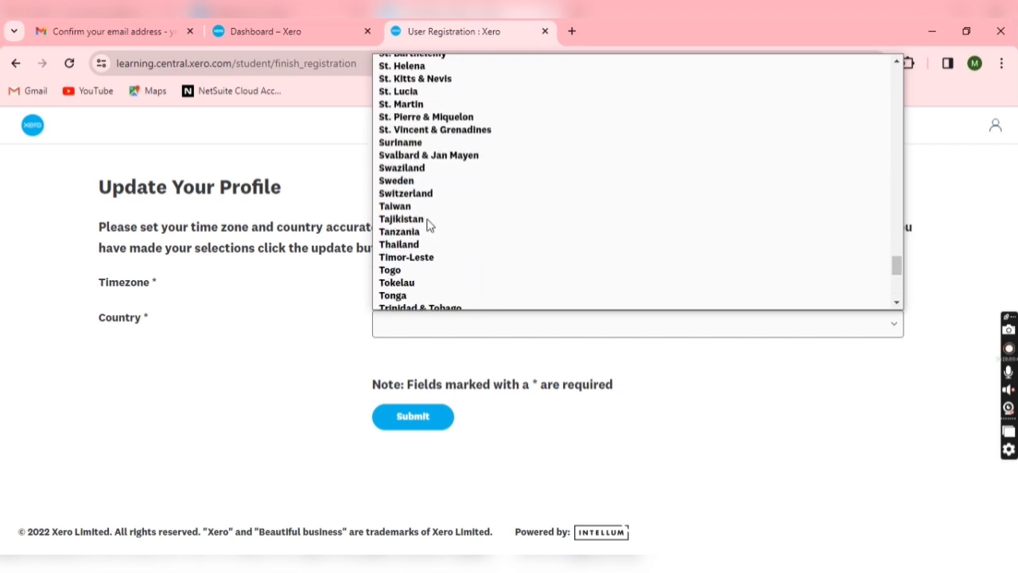
key(i)
key(Down)
key(Return)
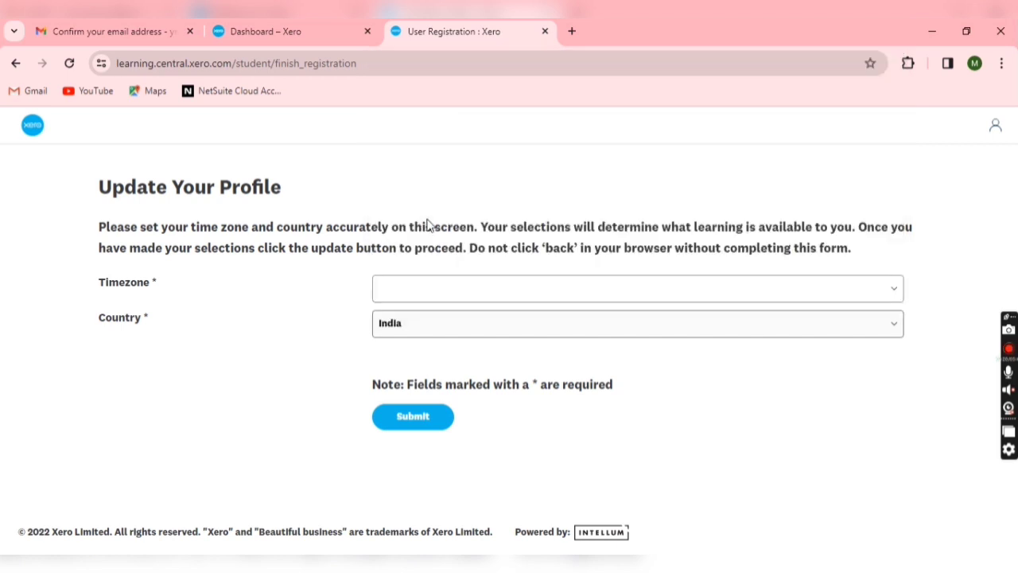
Set the Timezone to (GMT+05:30) Mumbai and submit the profile
click(465, 292)
scroll(473, 469, down, 6)
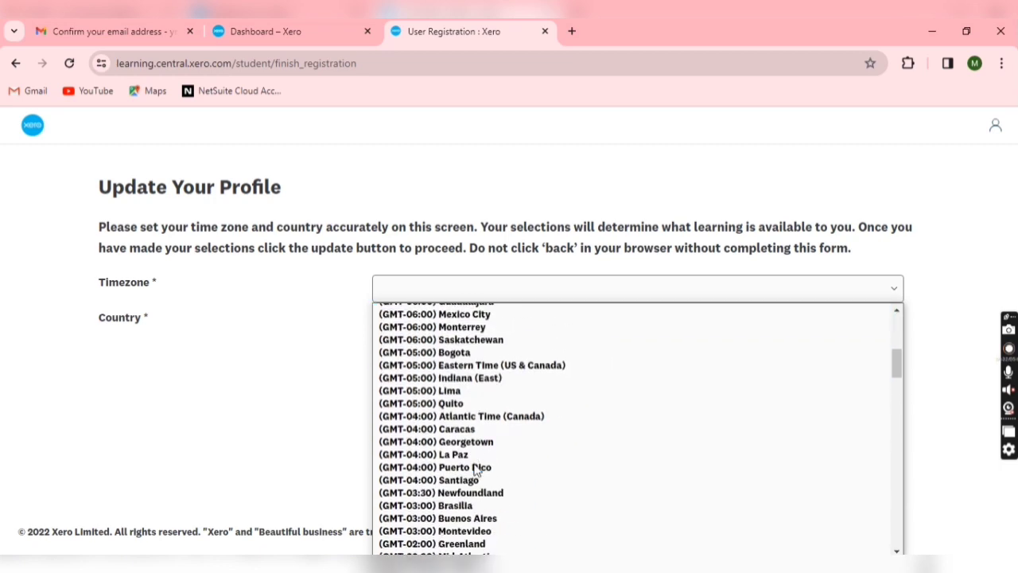
scroll(476, 469, down, 12)
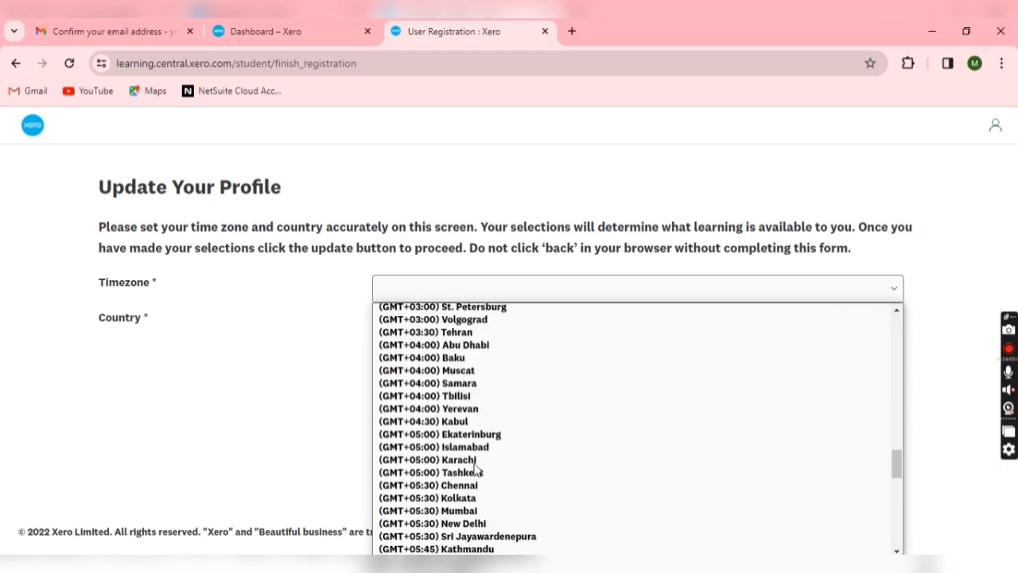
scroll(478, 467, up, 3)
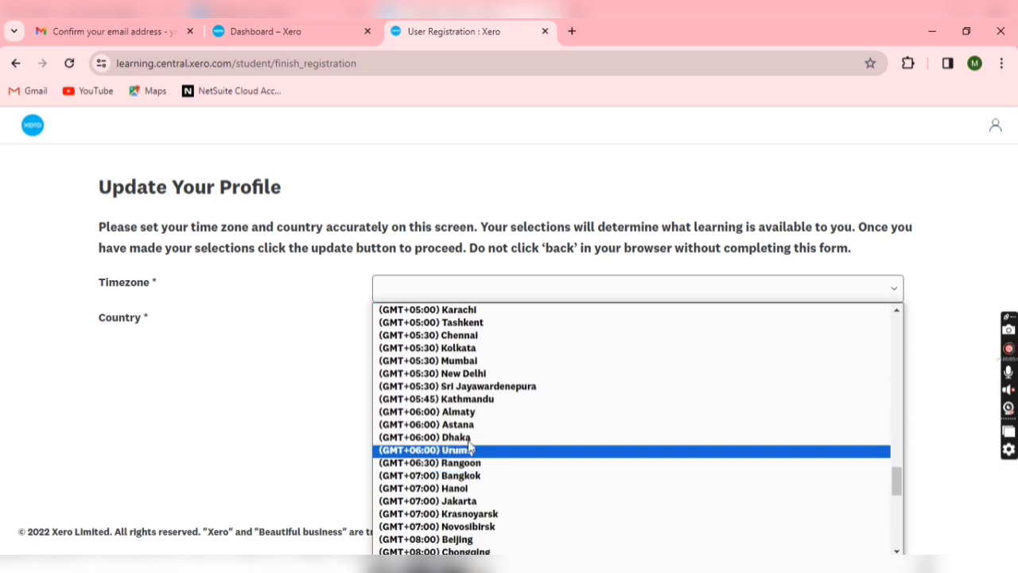
click(477, 367)
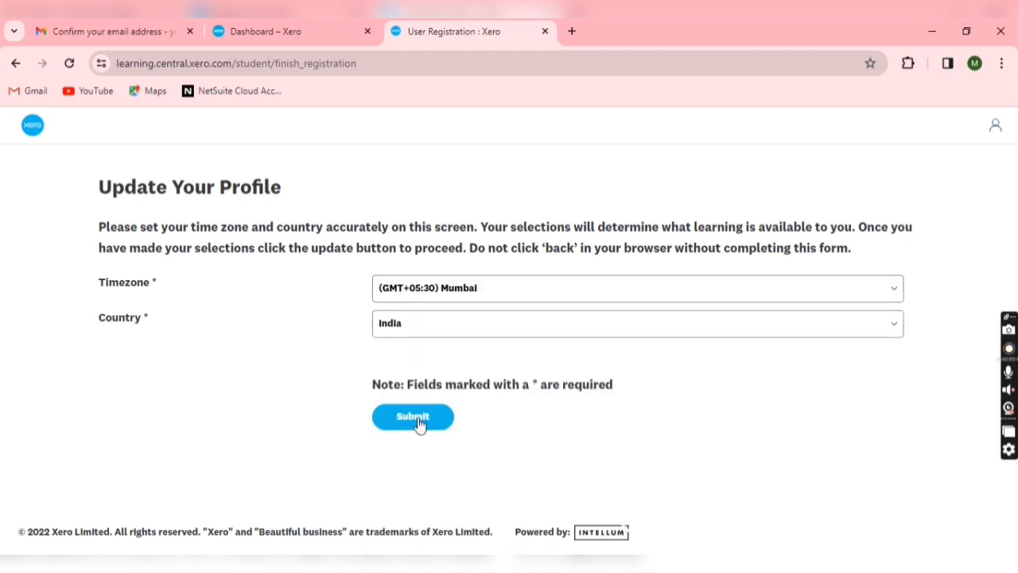
click(417, 421)
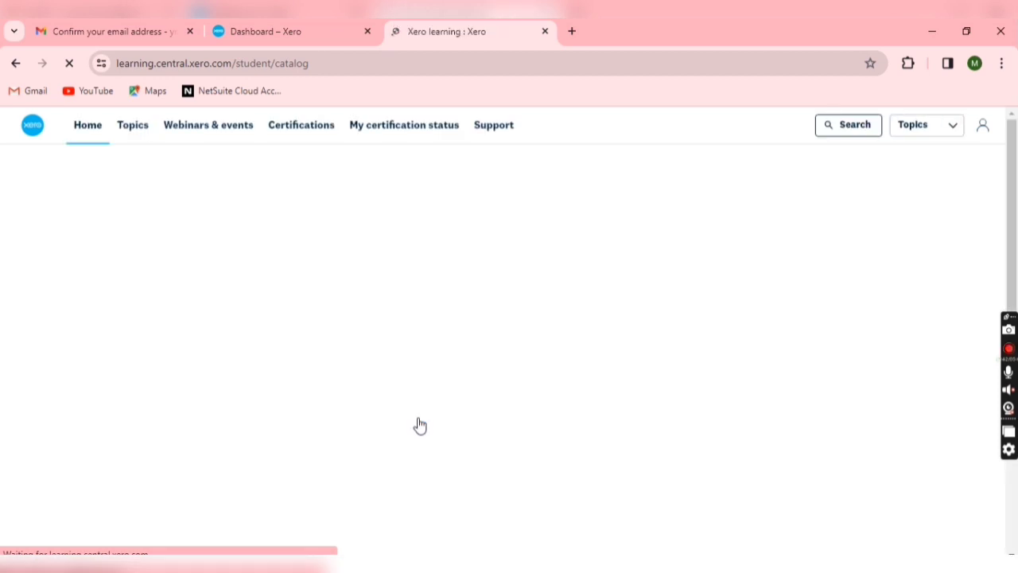
Browse the Learn Xero catalog and advance the Catch up carousel to later recorded webinars
scroll(550, 405, down, 4)
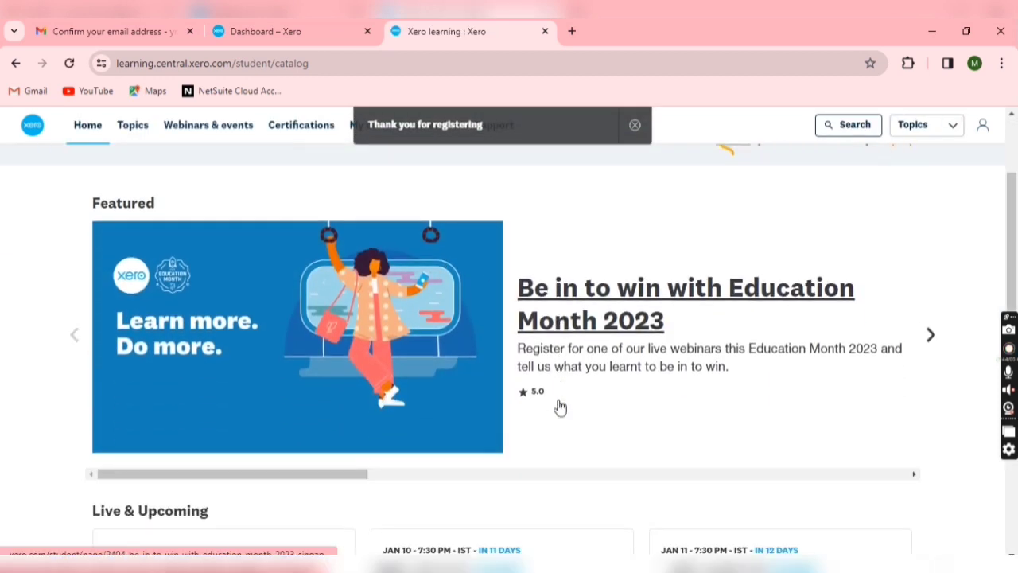
scroll(302, 394, down, 1)
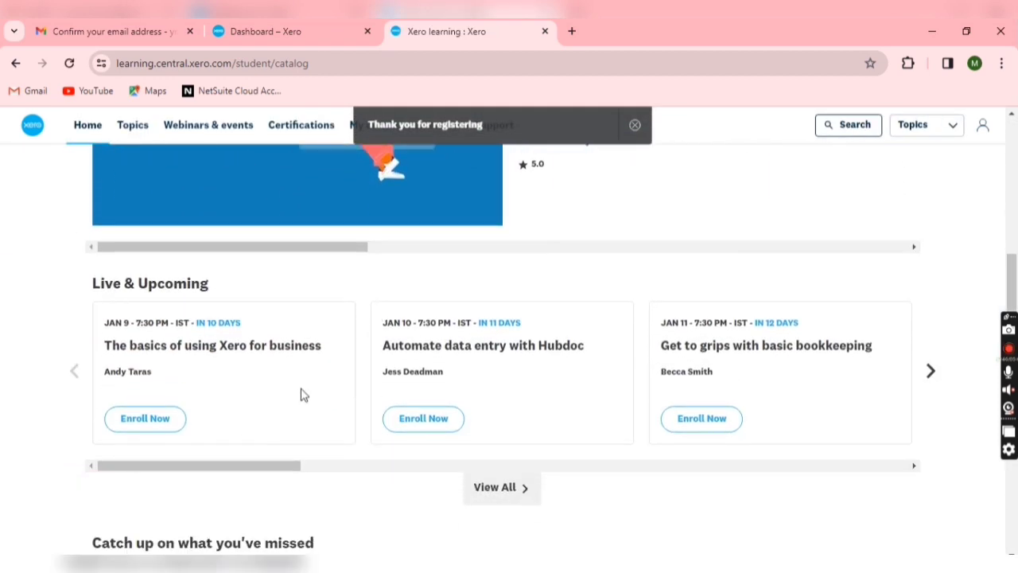
scroll(311, 360, down, 3)
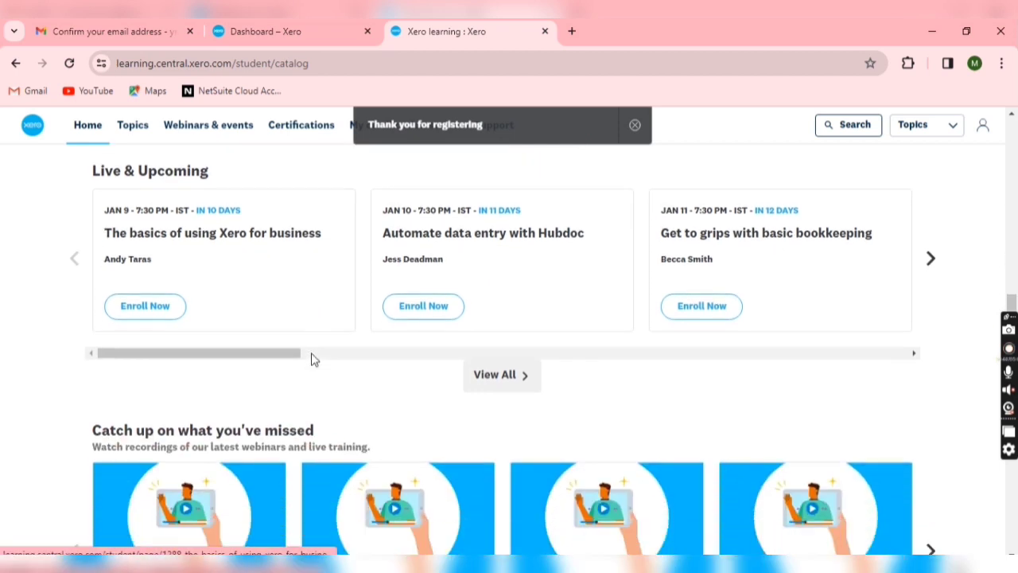
scroll(313, 359, down, 1)
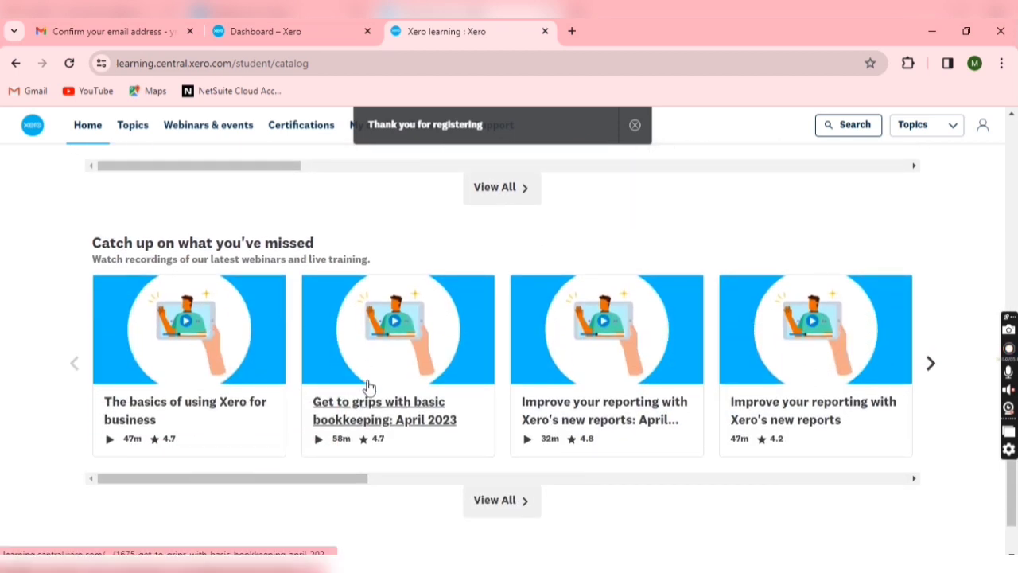
scroll(370, 391, down, 1)
scroll(377, 387, up, 6)
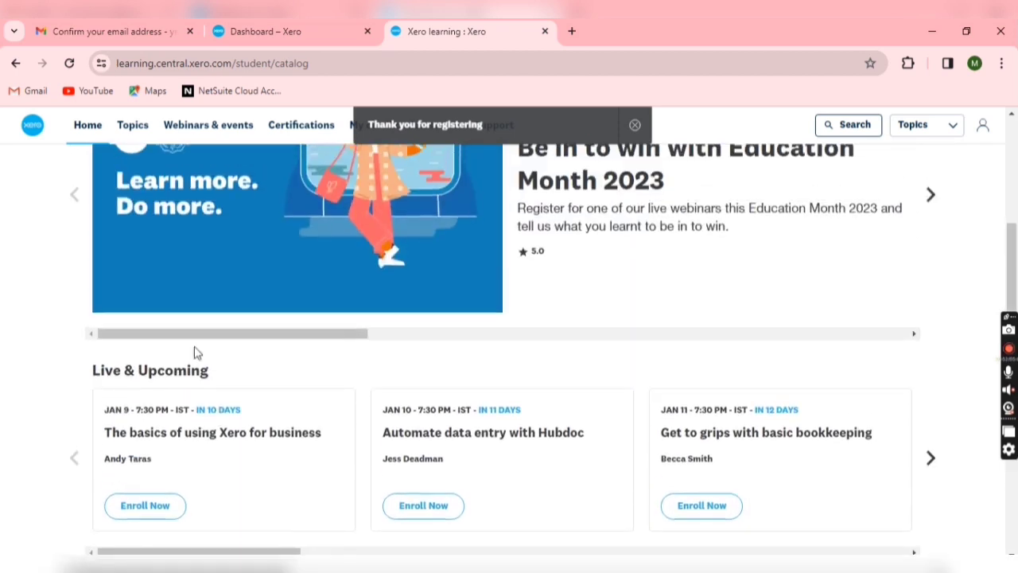
scroll(164, 411, up, 4)
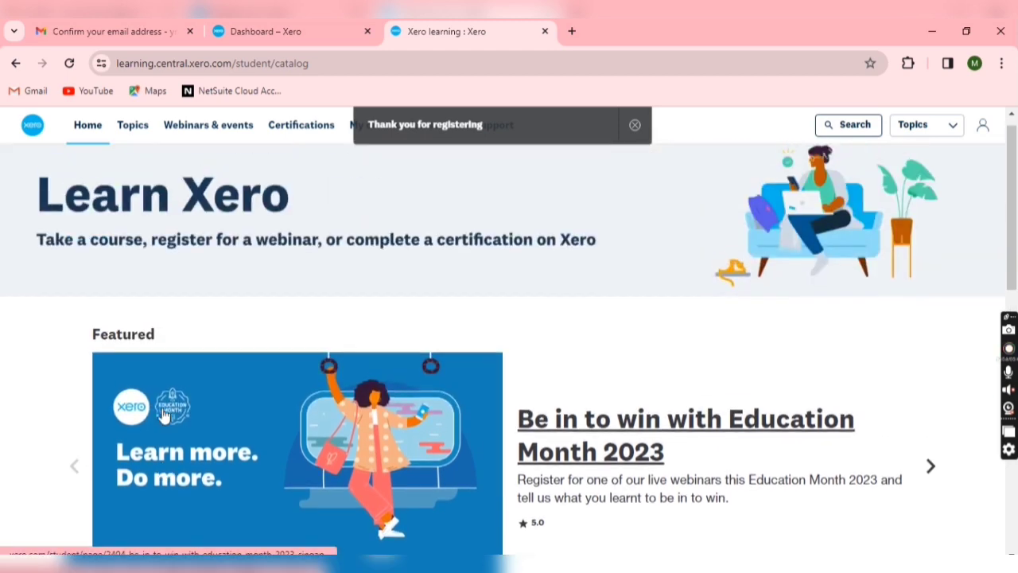
scroll(181, 408, down, 10)
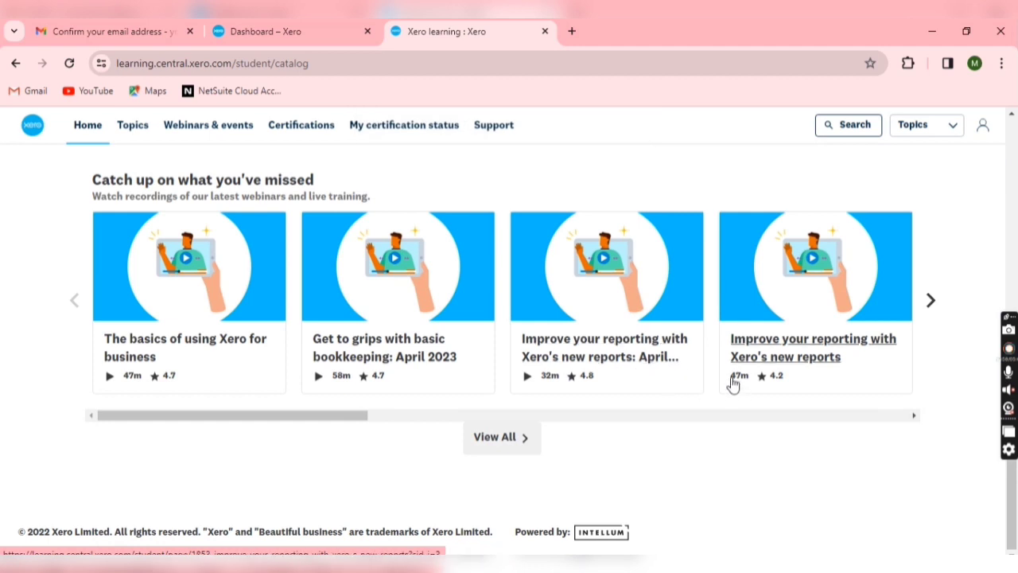
click(930, 305)
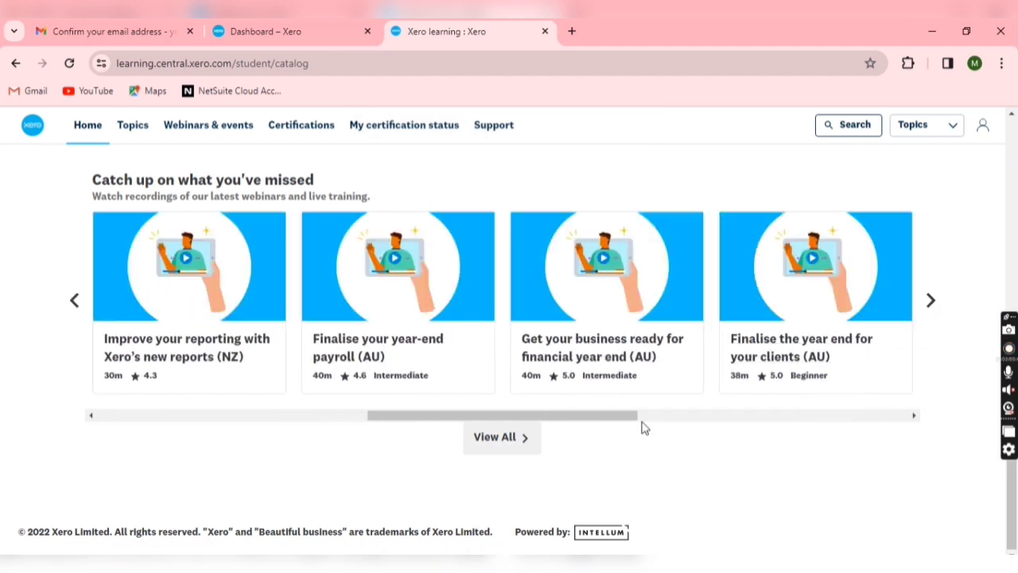
scroll(735, 324, up, 10)
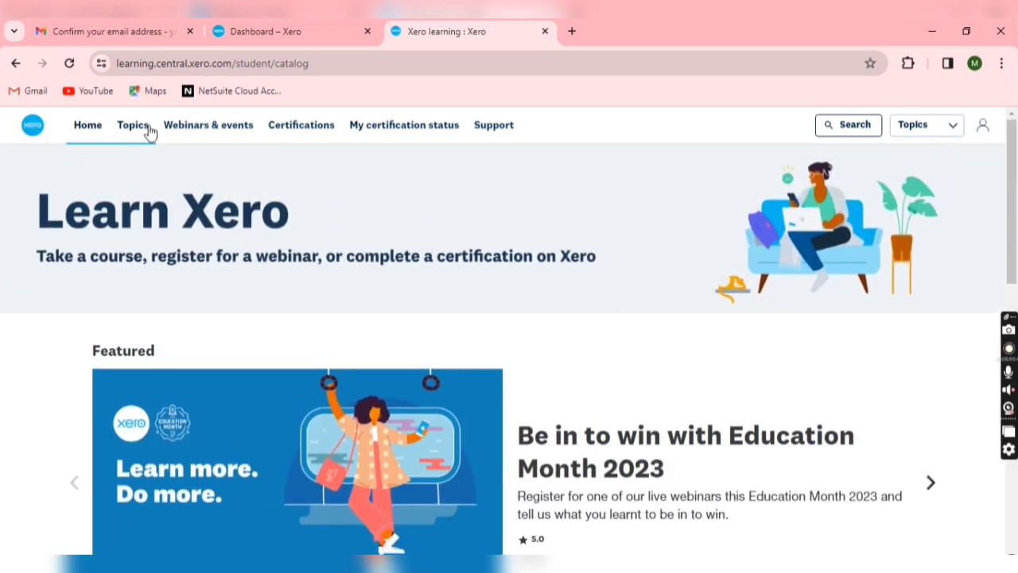
Search Xero Central for 'XERO CERTIFICATION'
click(866, 130)
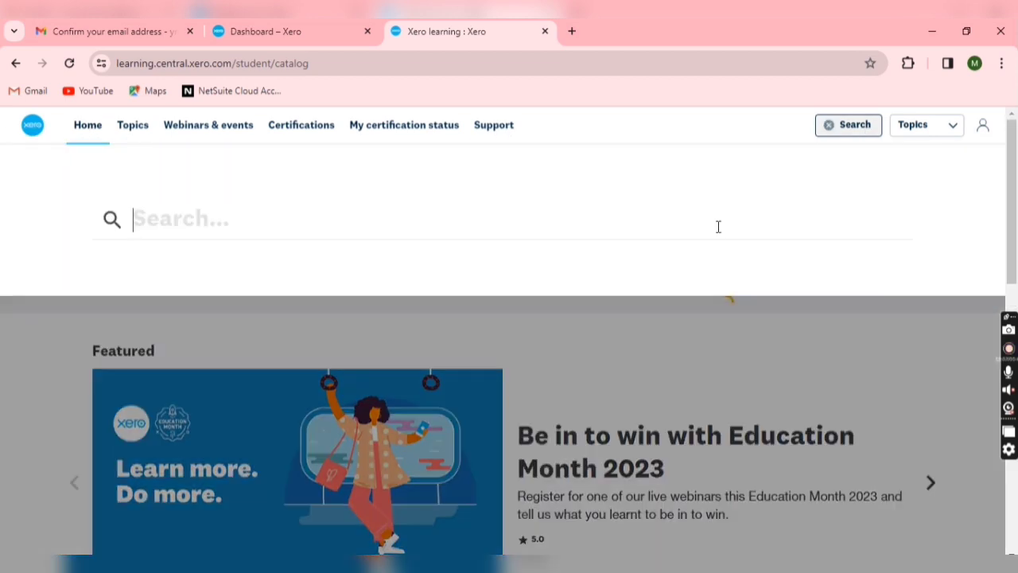
text(XERO)
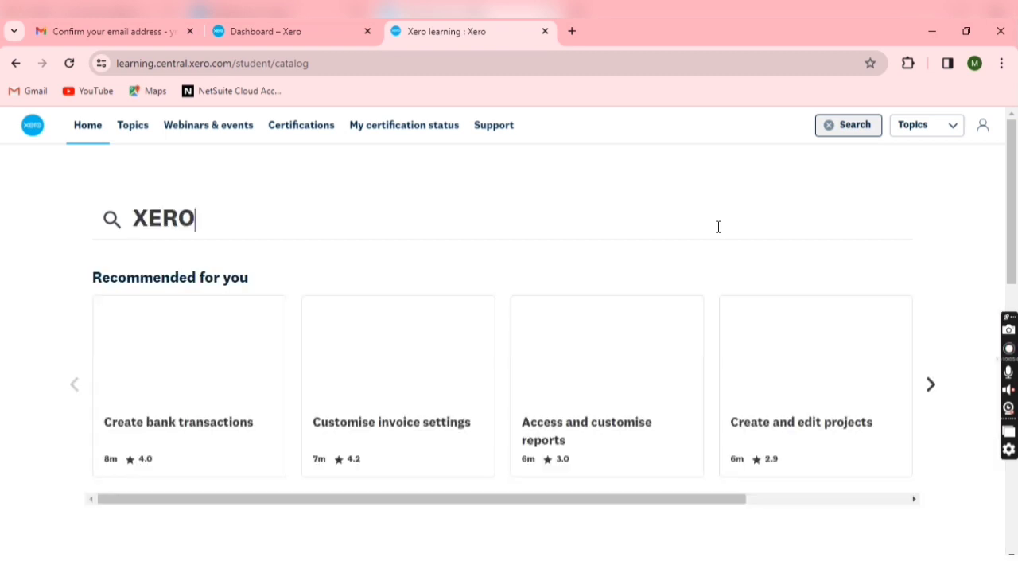
text( C)
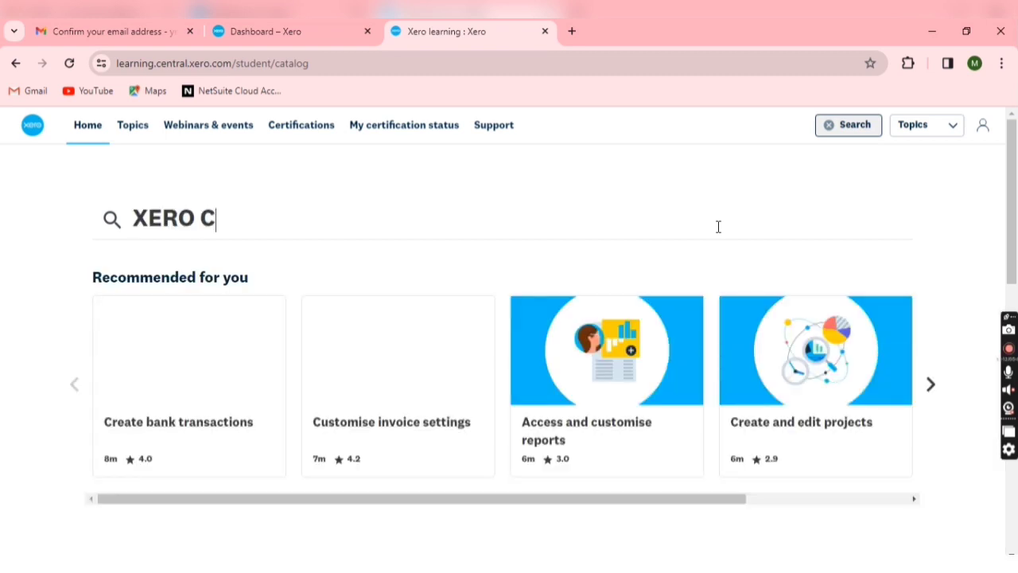
text(ERTIFI)
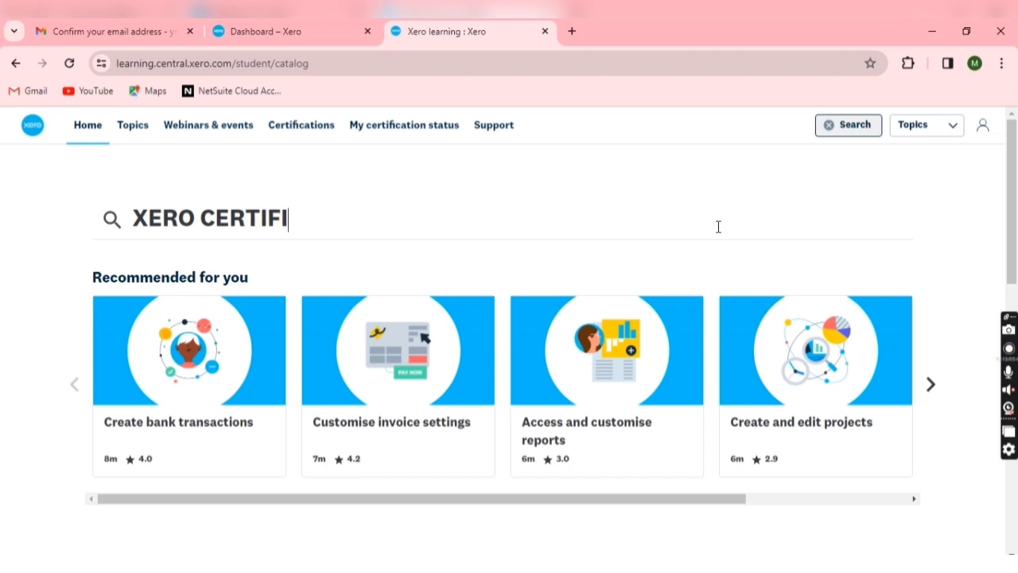
text(CATION)
key(Return)
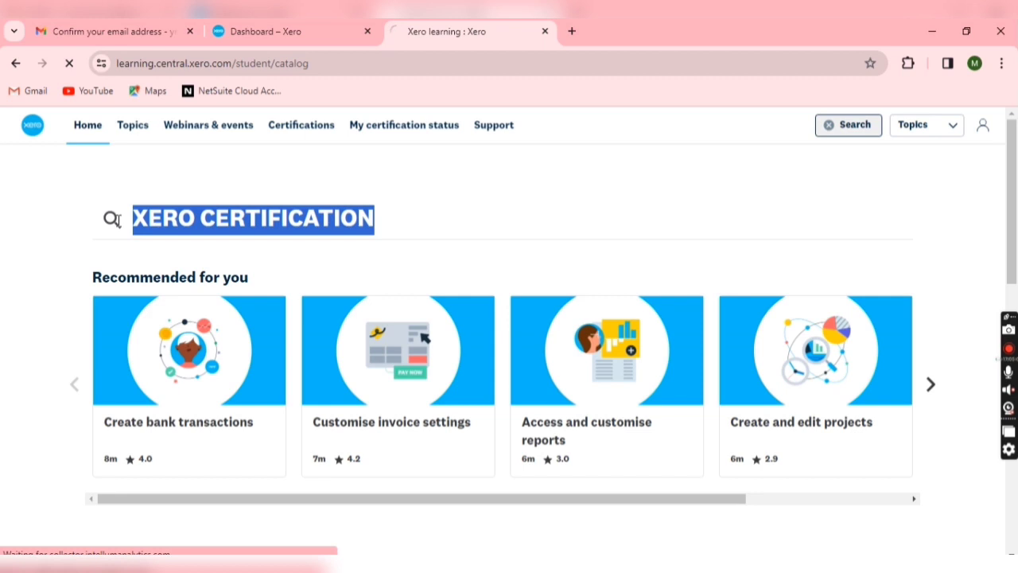
Open the Xero advisor certification result from the 109 search results
key(BackSpace)
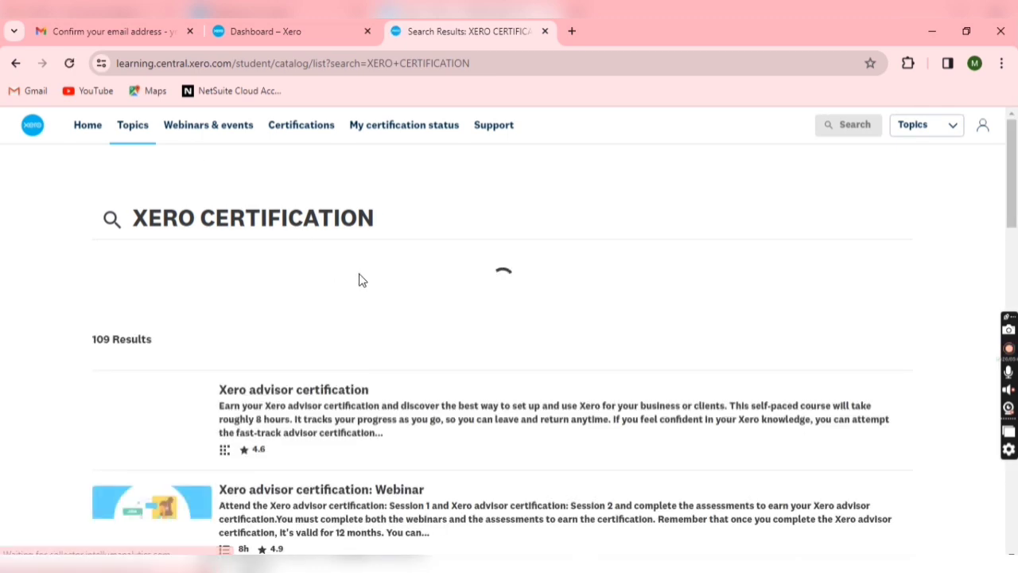
scroll(359, 280, down, 3)
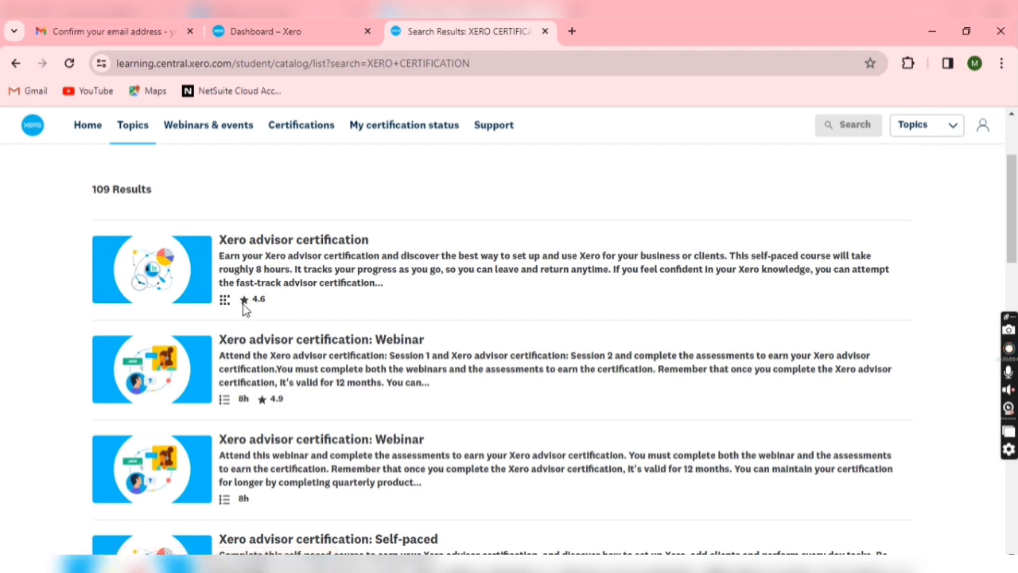
click(256, 247)
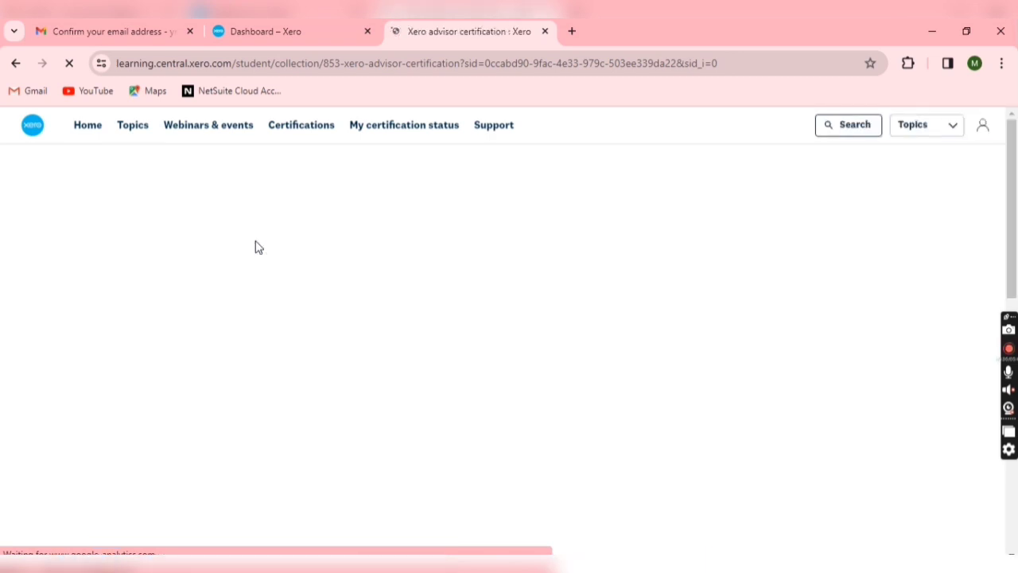
Scroll through the Self-paced, Webinar and one-attempt Fast-track assessment certification options
scroll(314, 293, down, 3)
scroll(317, 299, down, 2)
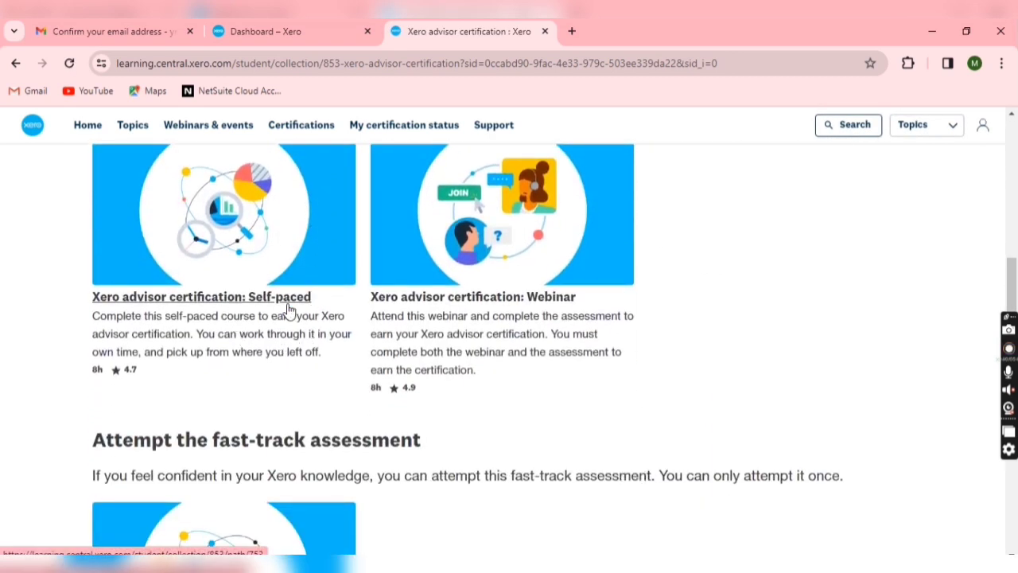
scroll(366, 306, down, 3)
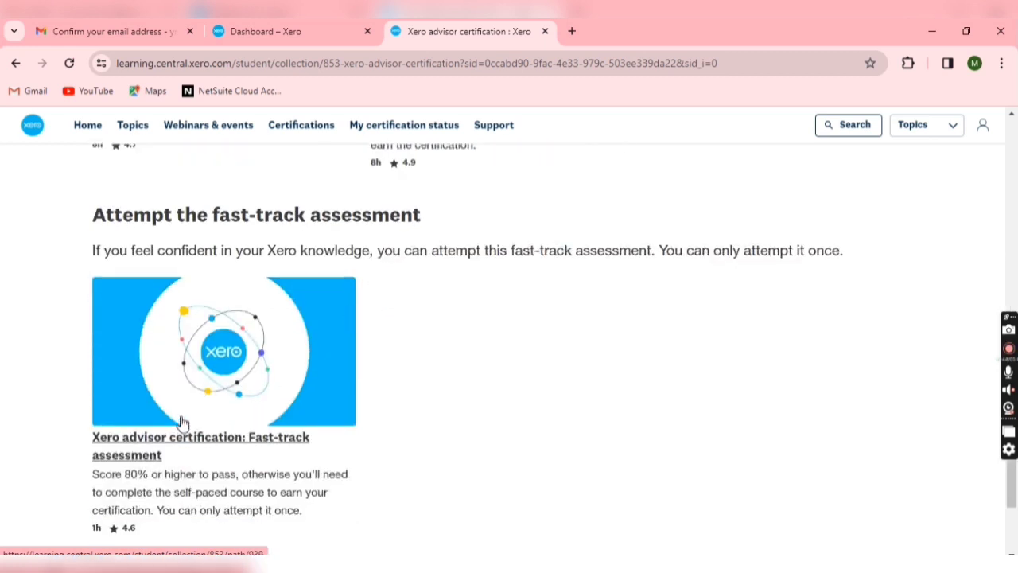
scroll(186, 451, up, 4)
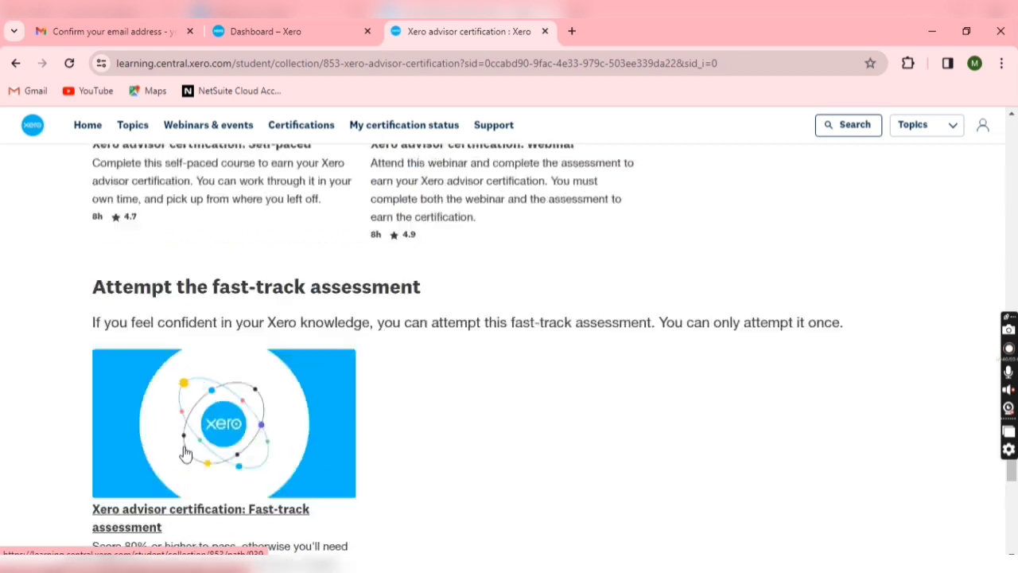